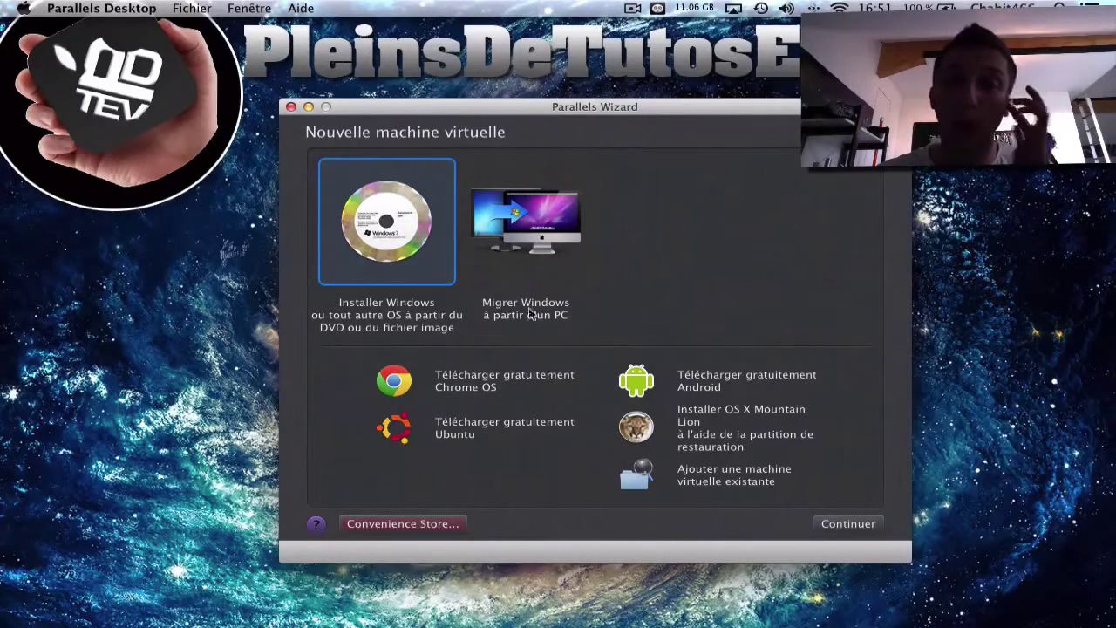
Step: Start a new Windows installation from the image file fr_windows_8_x64_dvd_916083.iso in the desktop's Windows folder
{"action": "left_click", "coordinate": [839, 526]}
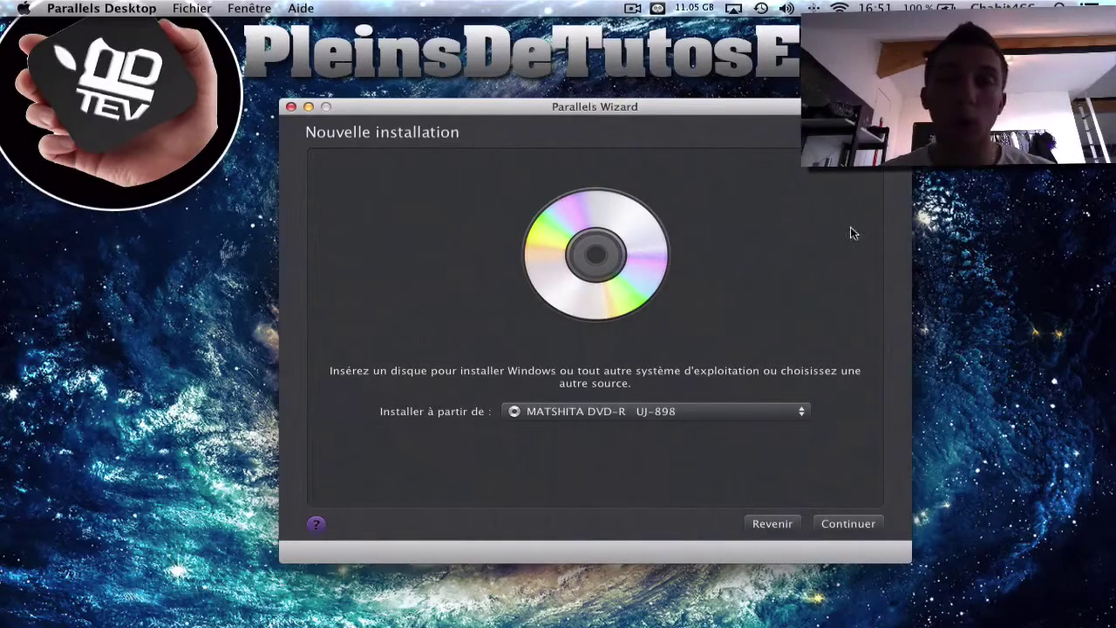
{"action": "left_click", "coordinate": [586, 413]}
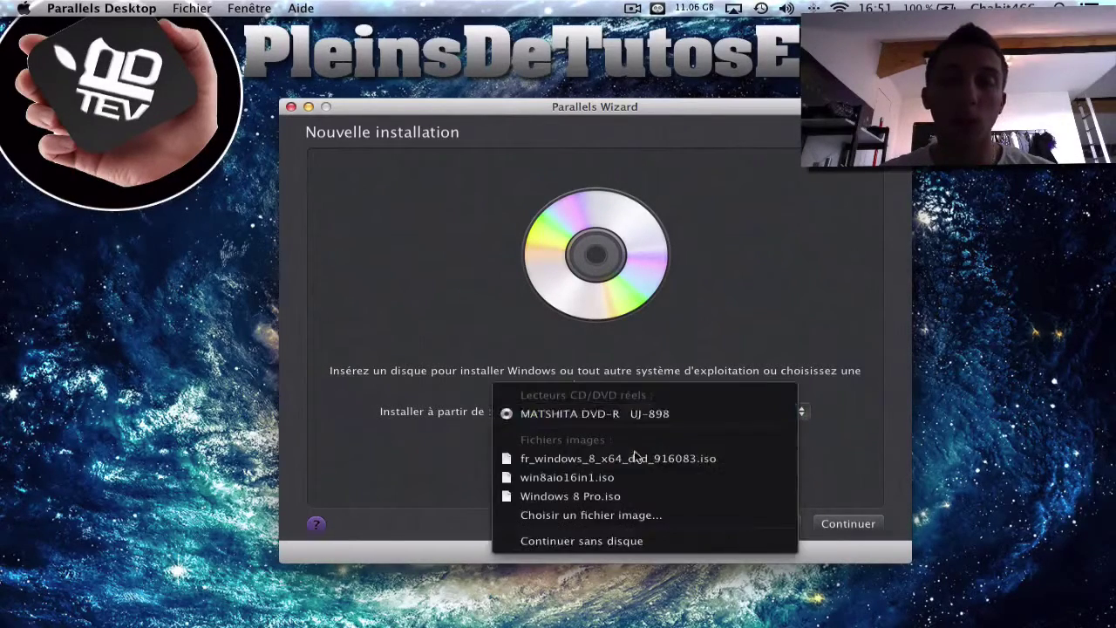
{"action": "left_click", "coordinate": [598, 516]}
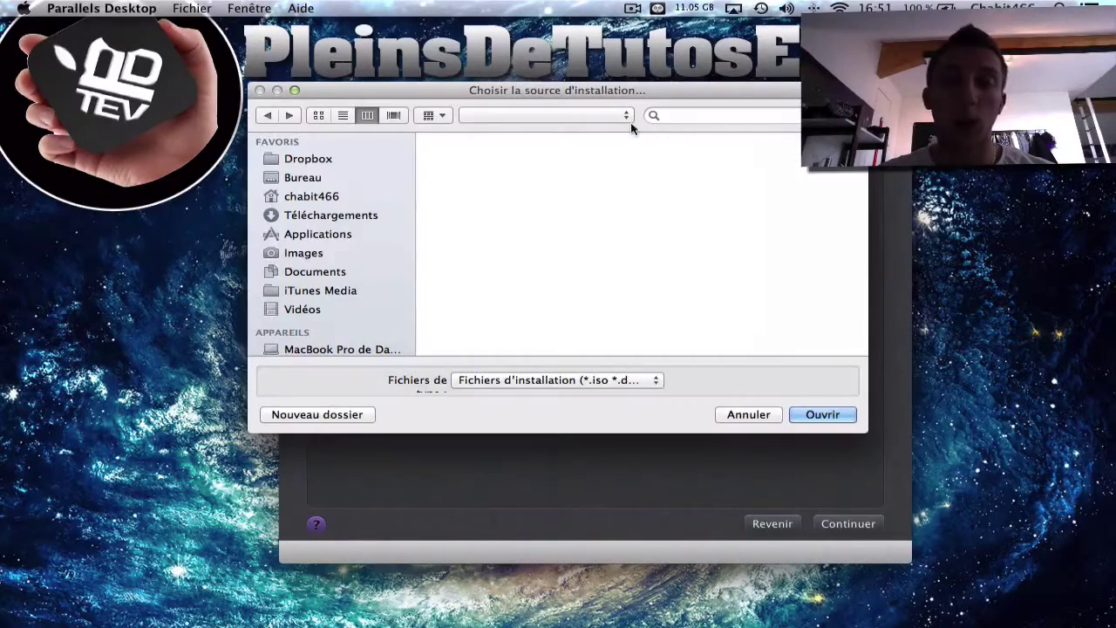
{"action": "left_click", "coordinate": [311, 177]}
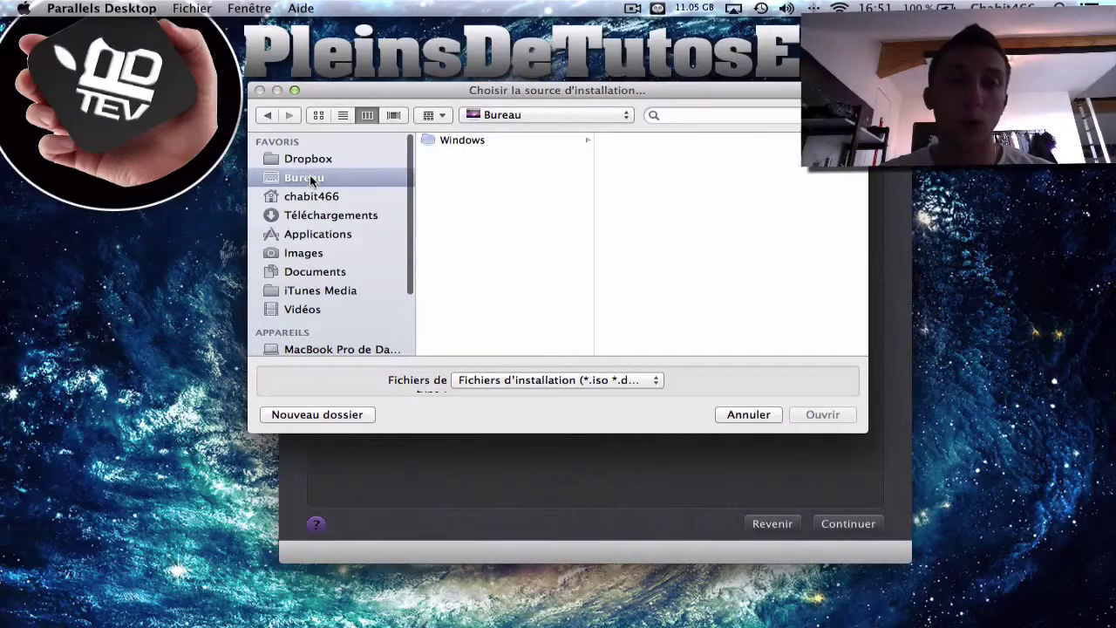
{"action": "left_click", "coordinate": [481, 141]}
{"action": "left_click", "coordinate": [637, 155]}
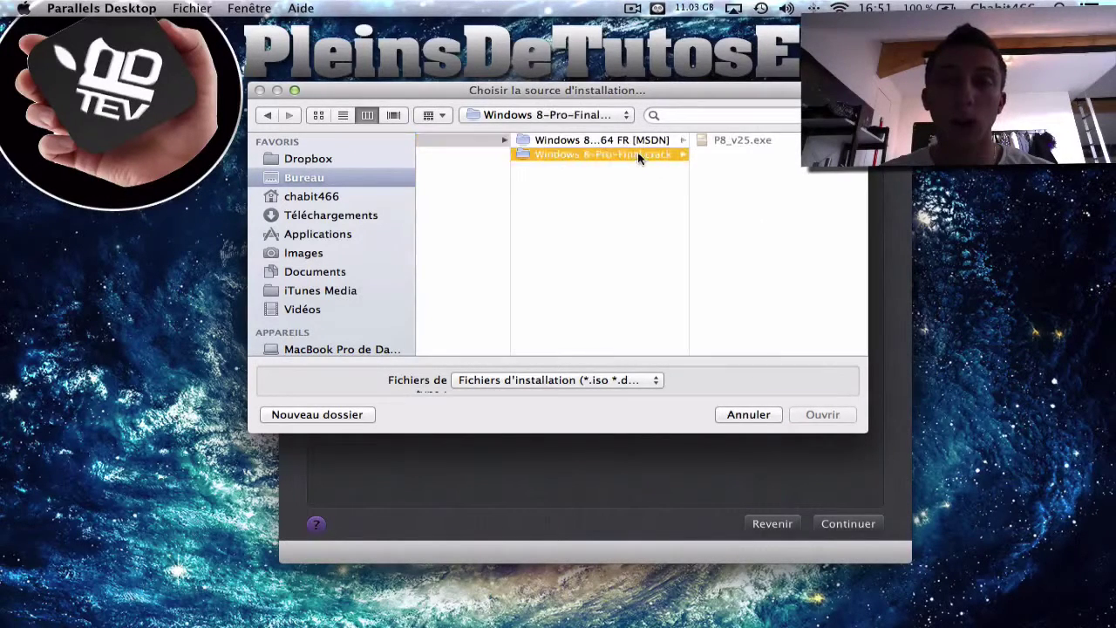
{"action": "left_click", "coordinate": [615, 143]}
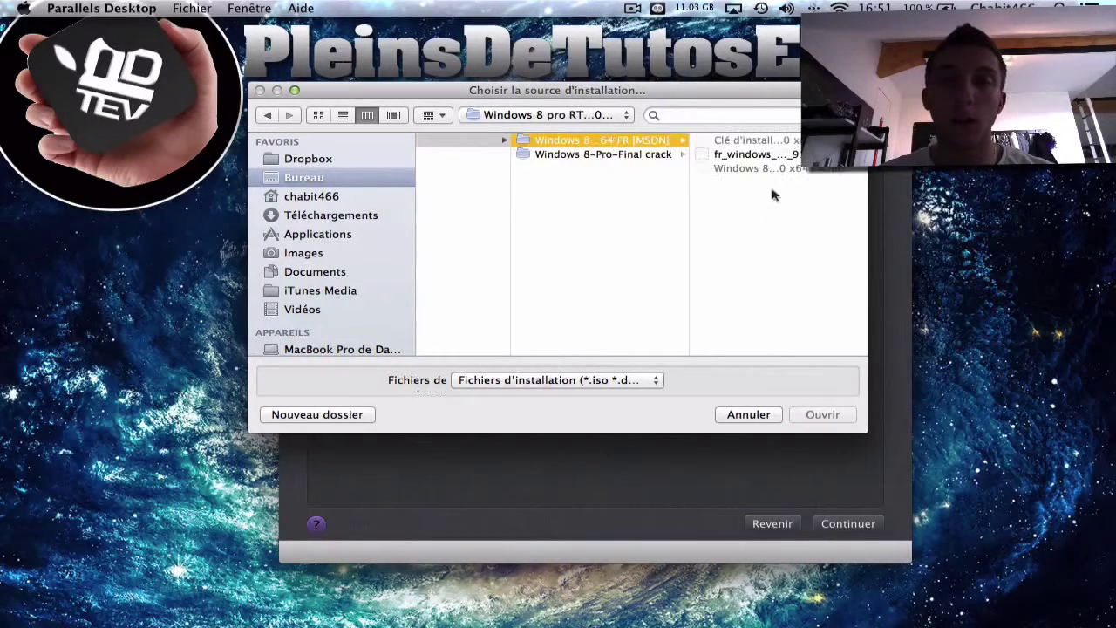
{"action": "left_click", "coordinate": [710, 154]}
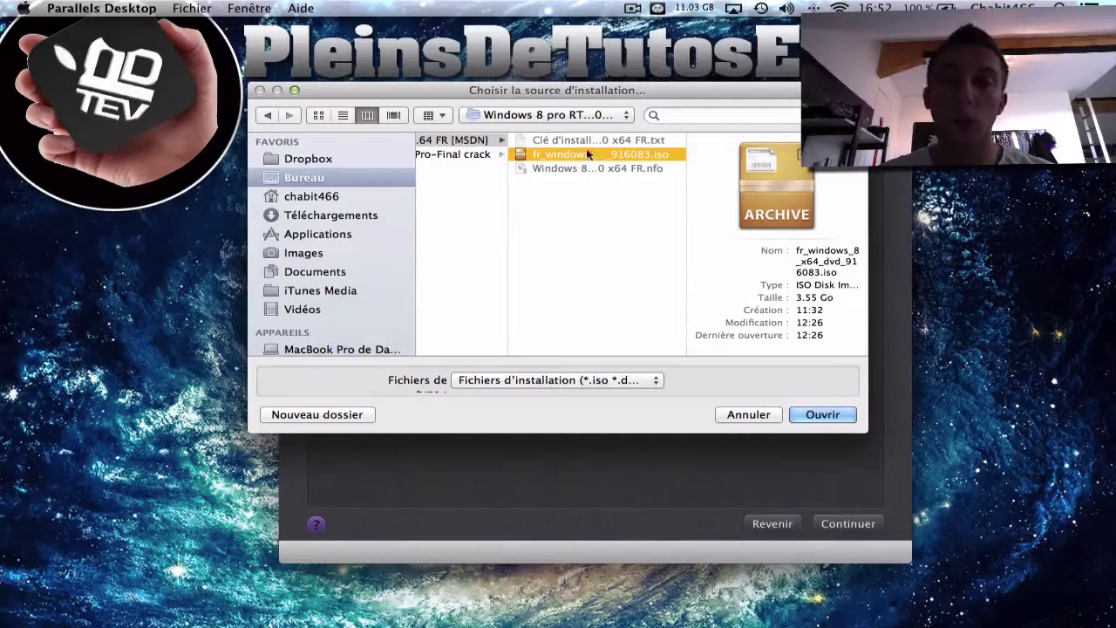
{"action": "left_click", "coordinate": [795, 415]}
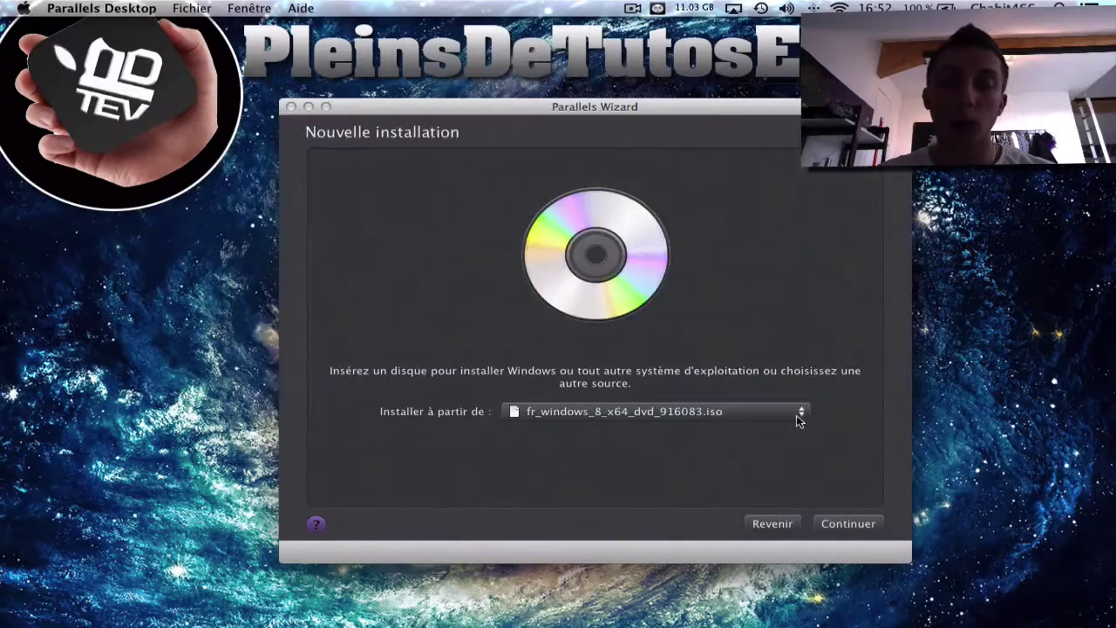
{"action": "left_click", "coordinate": [860, 524]}
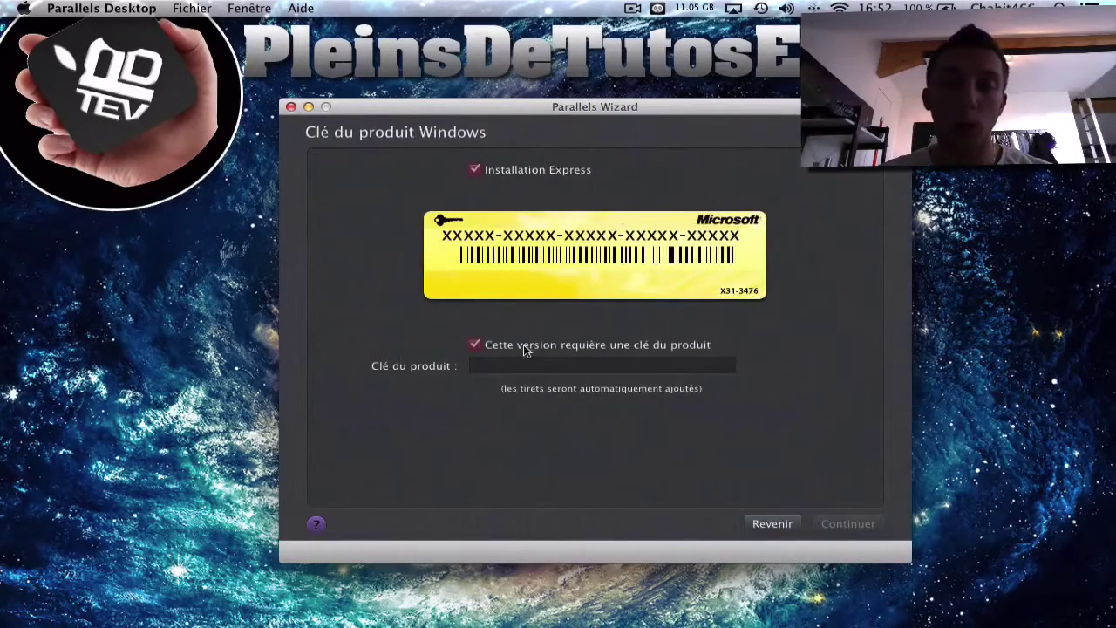
Step: Switch to Finder, copy the product key from the installation key text file in the Windows 8 pro folder, and close both windows
{"action": "key", "text": "super+Tab"}
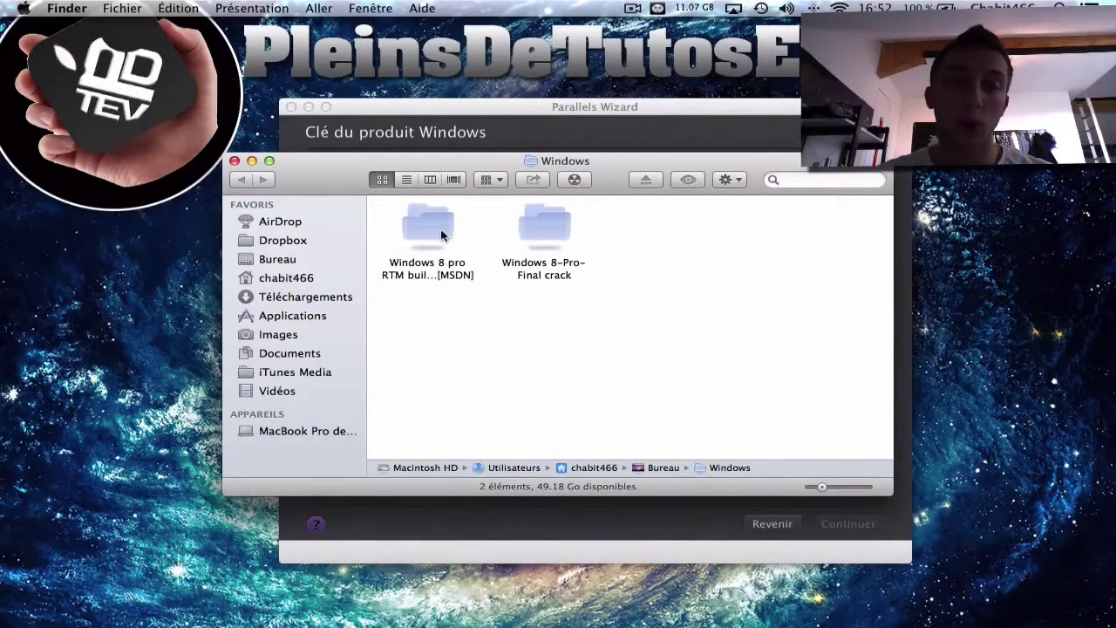
{"action": "double_click", "coordinate": [445, 230]}
{"action": "double_click", "coordinate": [445, 229]}
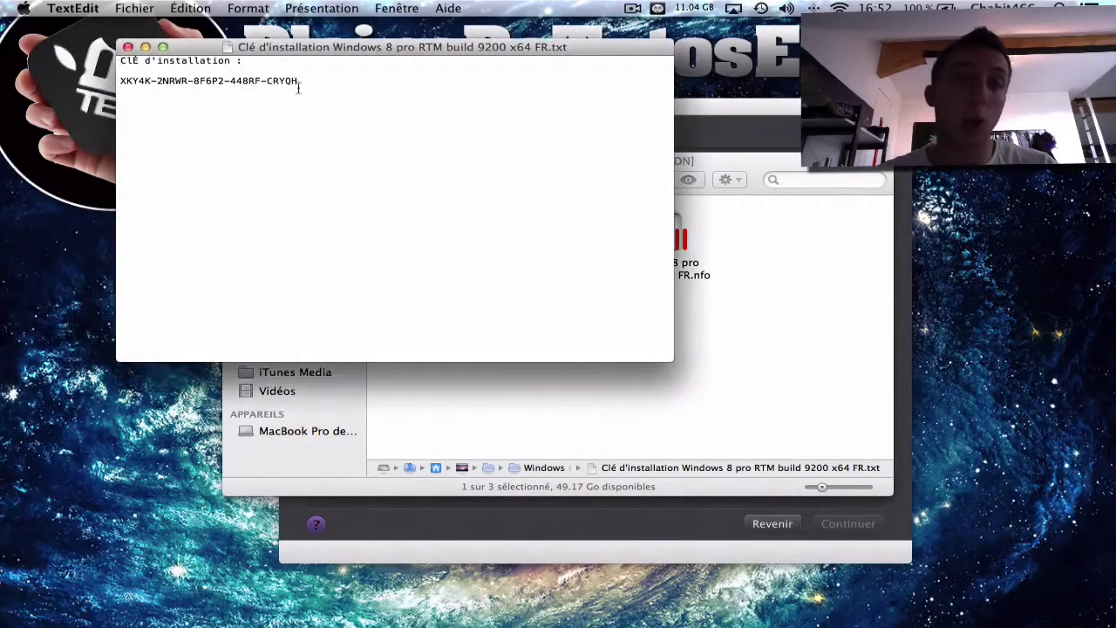
{"action": "left_click_drag", "start_coordinate": [299, 80], "coordinate": [119, 81]}
{"action": "key", "text": "super+c"}
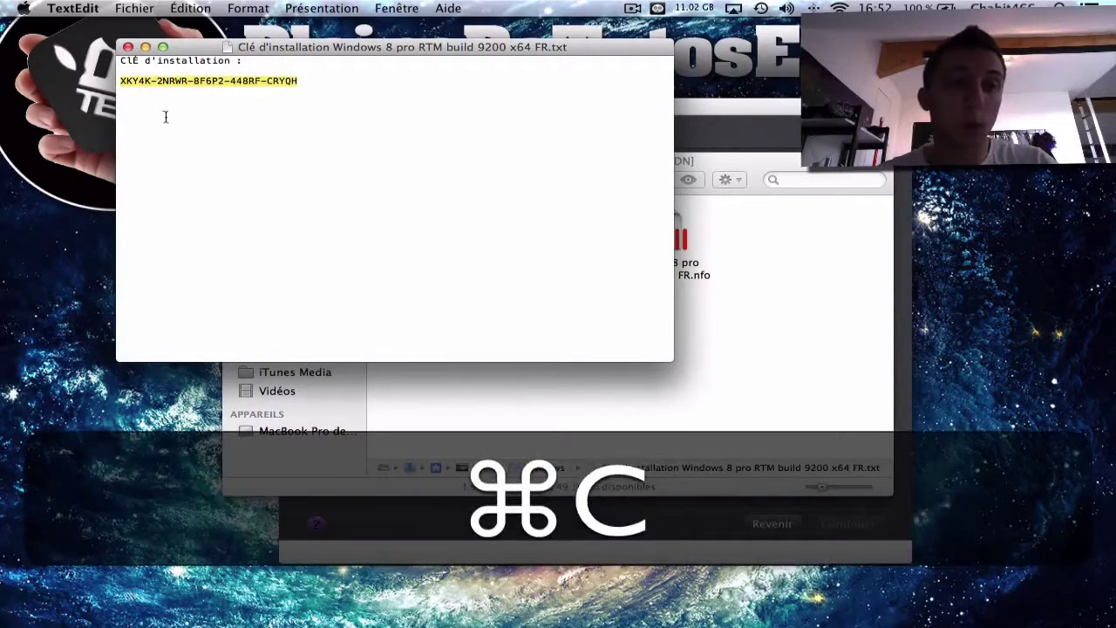
{"action": "left_click", "coordinate": [128, 47]}
{"action": "left_click", "coordinate": [234, 162]}
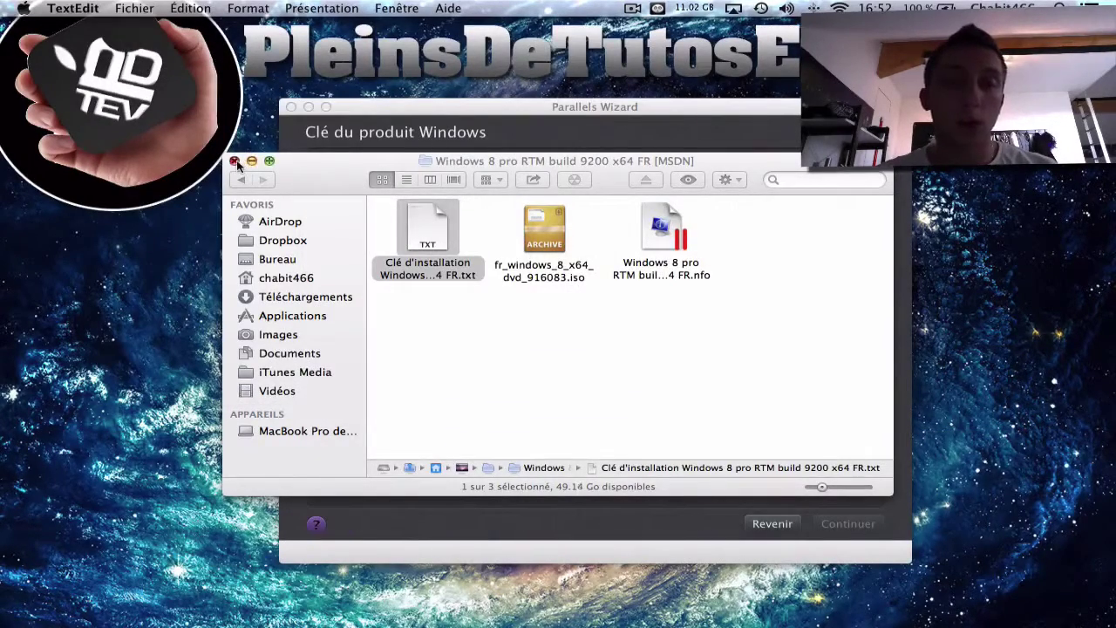
Step: Paste the Windows product key into the wizard's product key field and continue with Installation Express
{"action": "left_click", "coordinate": [578, 367]}
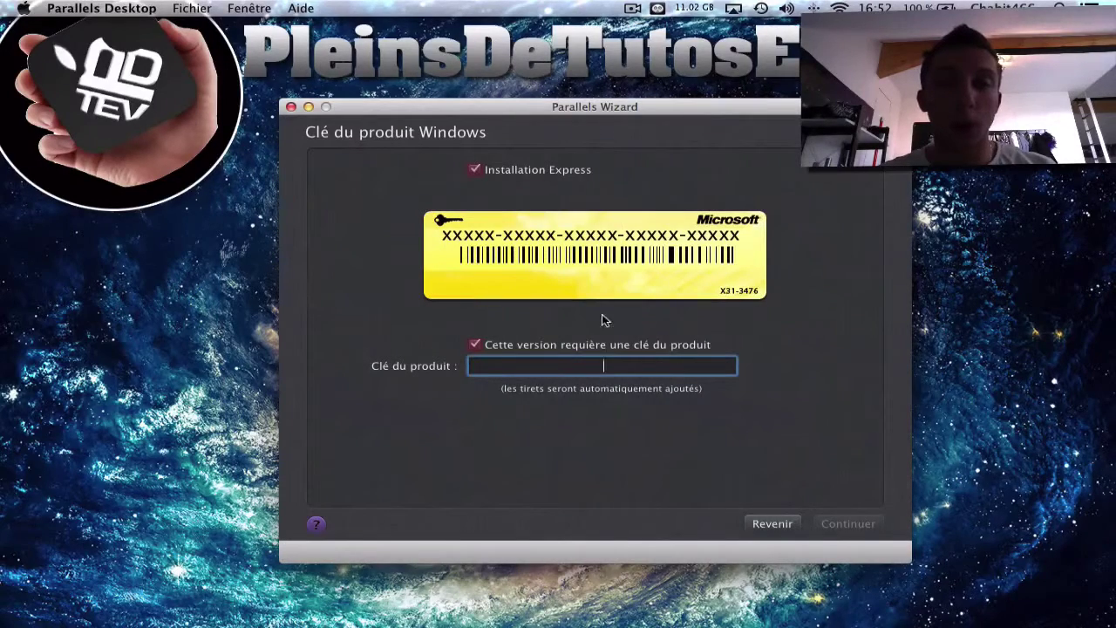
{"action": "key", "text": "super+v"}
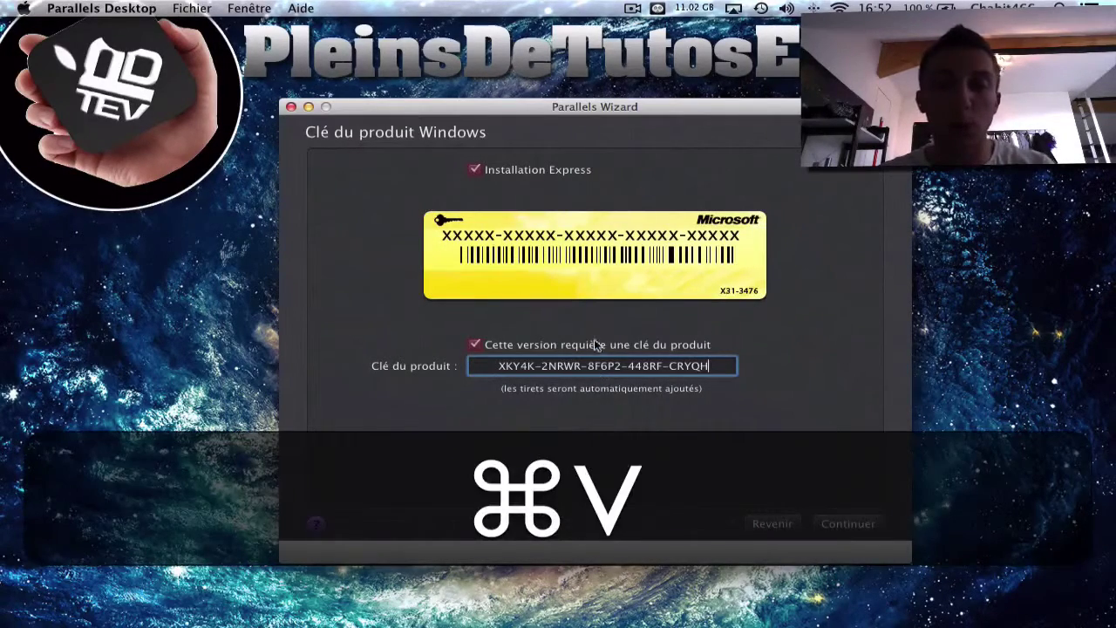
{"action": "left_click", "coordinate": [839, 524]}
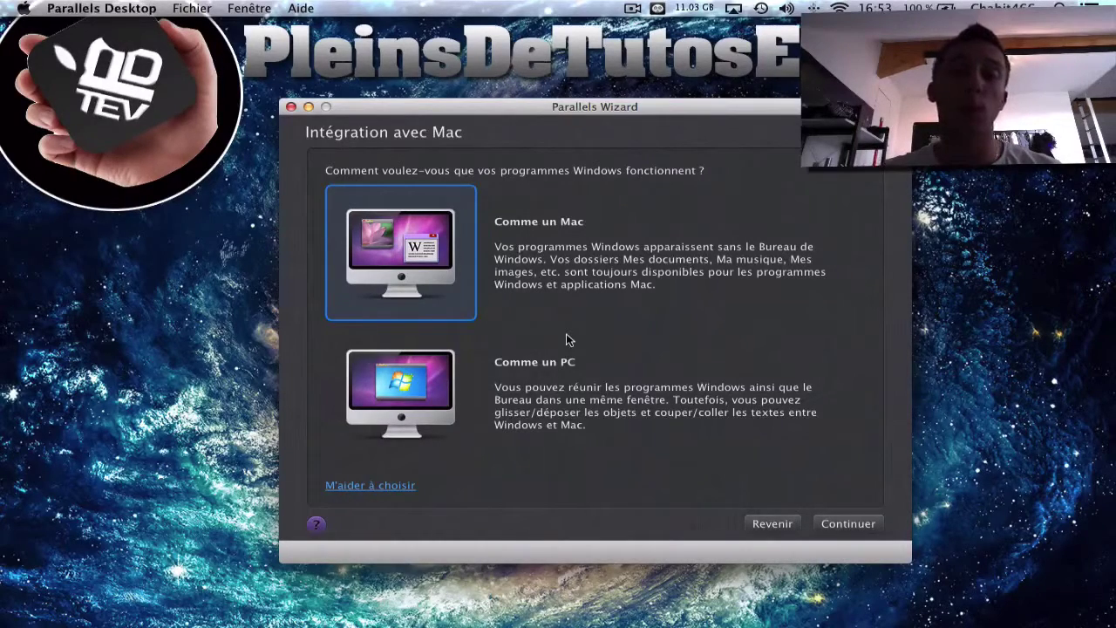
Step: Accept the "Comme un Mac" integration and create the virtual machine with the name Windows 8 in Documents/Parallels
{"action": "left_click", "coordinate": [837, 524]}
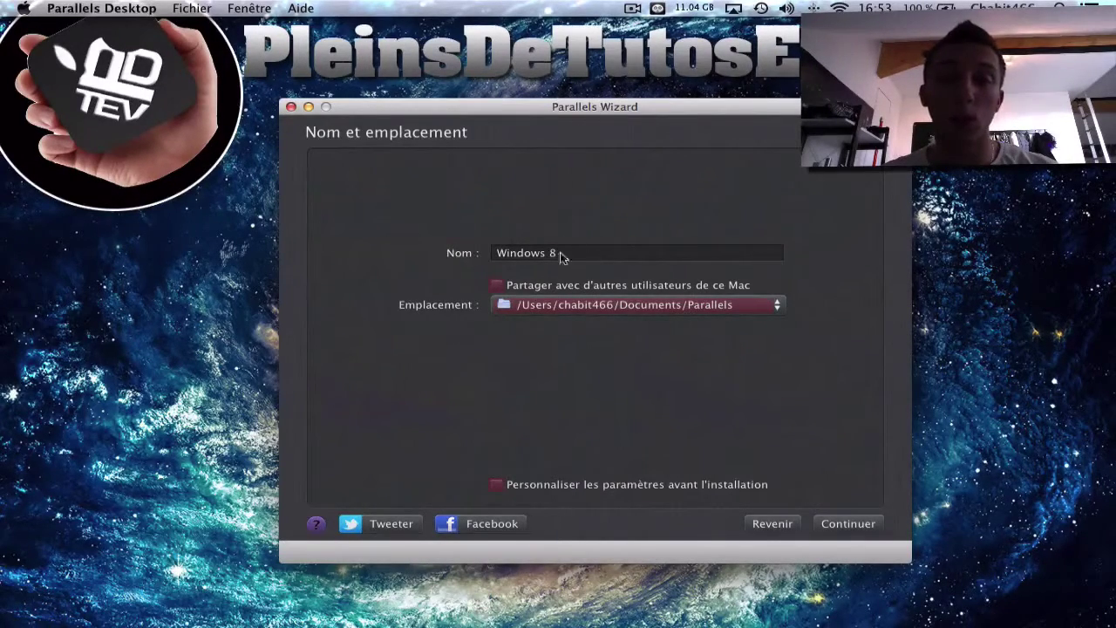
{"action": "left_click", "coordinate": [843, 524]}
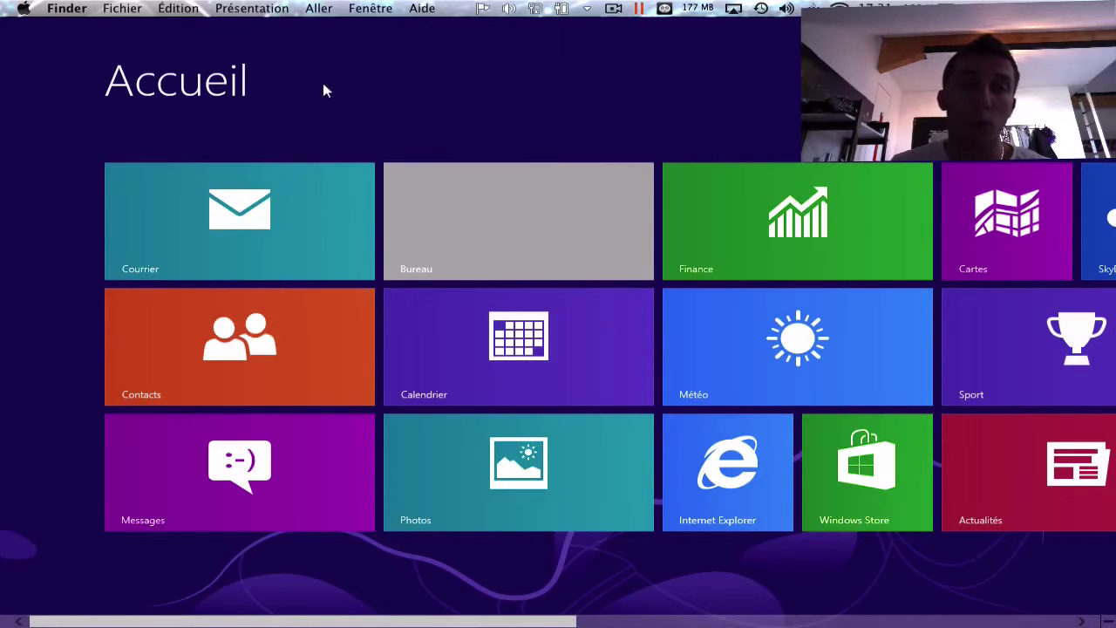
Step: Look through the tiles of the Windows 8 start screen and the Mac's Finder menu above it
{"action": "scroll", "coordinate": [598, 133], "scroll_direction": "right", "scroll_amount": 5}
{"action": "scroll", "coordinate": [598, 131], "scroll_direction": "left", "scroll_amount": 5}
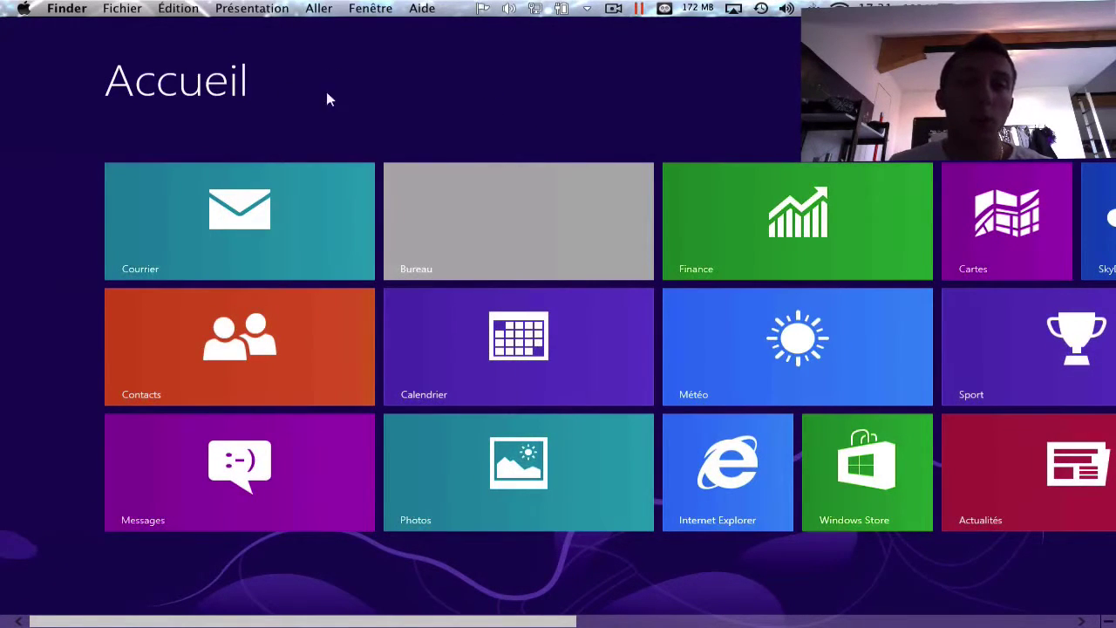
{"action": "scroll", "coordinate": [467, 398], "scroll_direction": "right", "scroll_amount": 5}
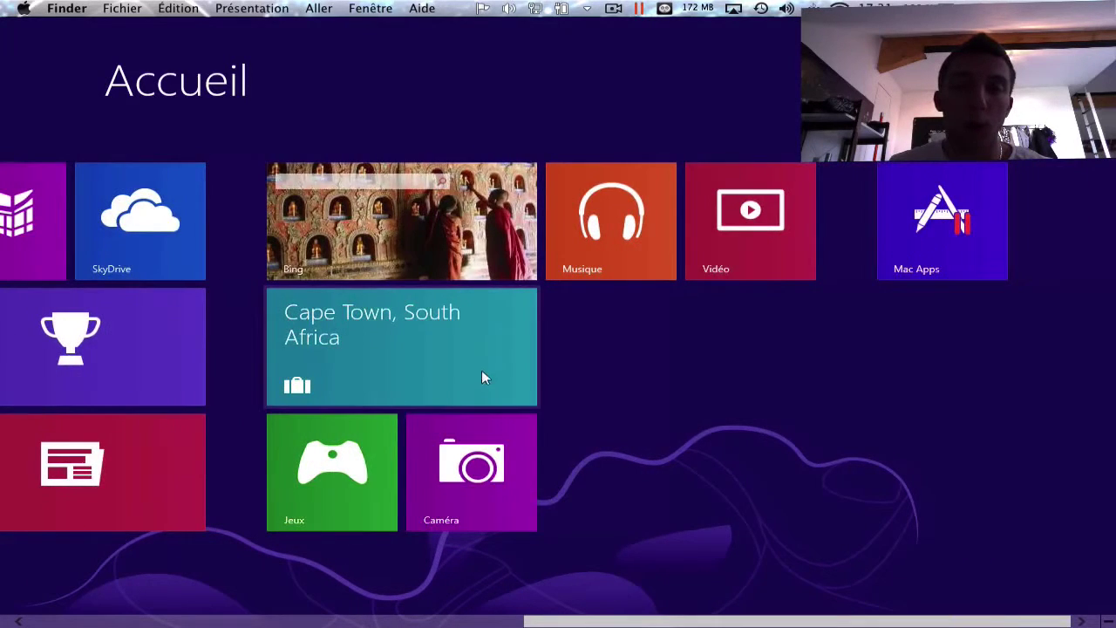
{"action": "scroll", "coordinate": [482, 369], "scroll_direction": "left", "scroll_amount": 5}
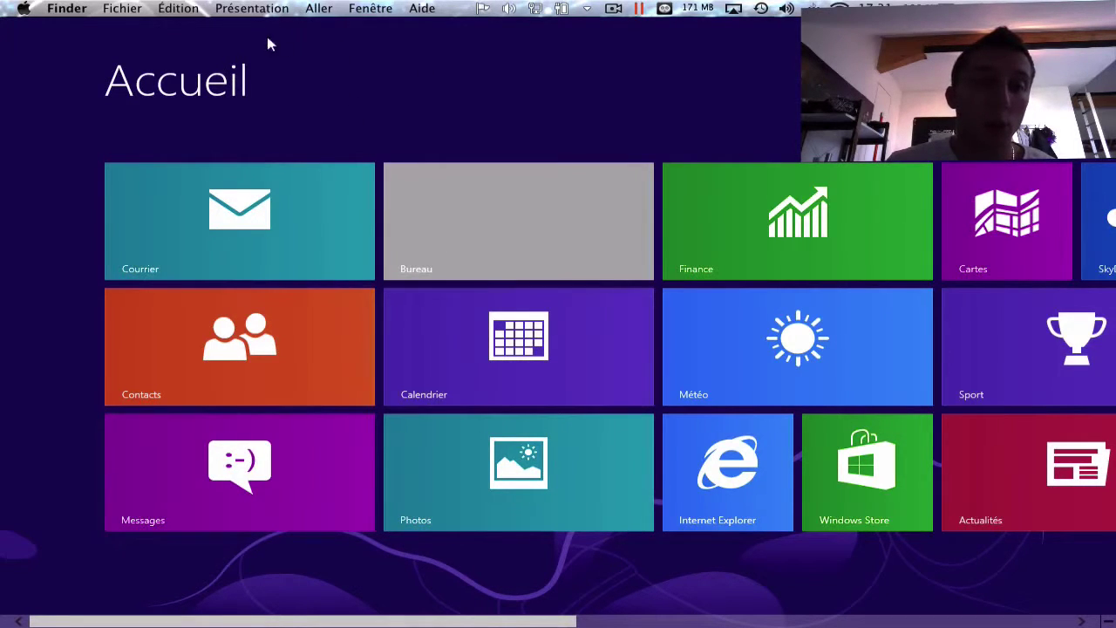
{"action": "left_click", "coordinate": [67, 8]}
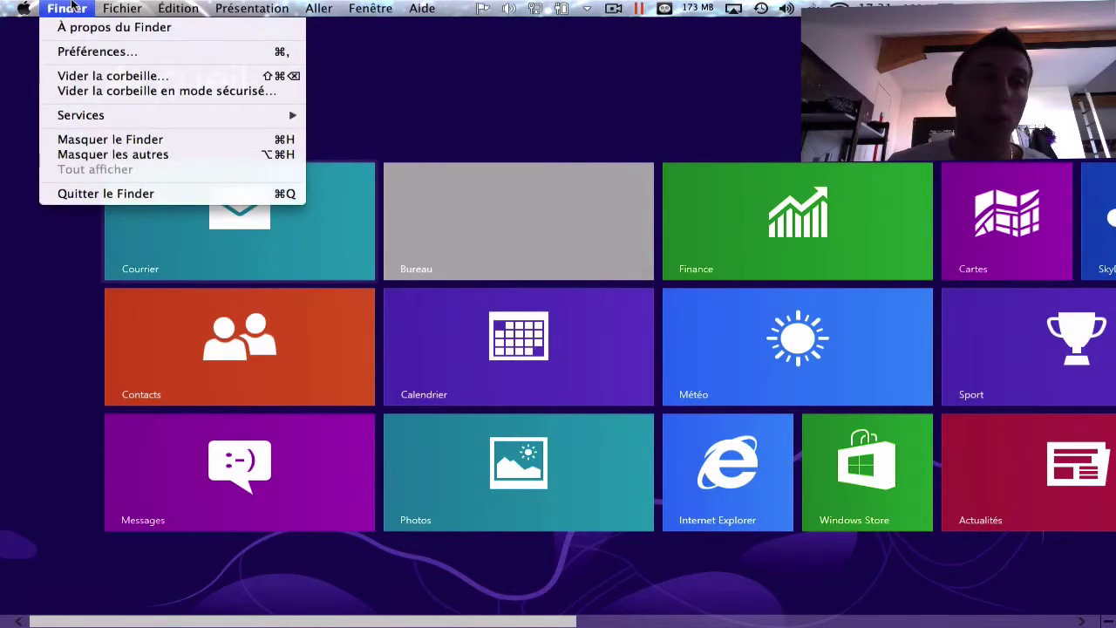
{"action": "left_click", "coordinate": [610, 54]}
{"action": "scroll", "coordinate": [610, 54], "scroll_direction": "down", "scroll_amount": 5}
{"action": "scroll", "coordinate": [610, 55], "scroll_direction": "up", "scroll_amount": 5}
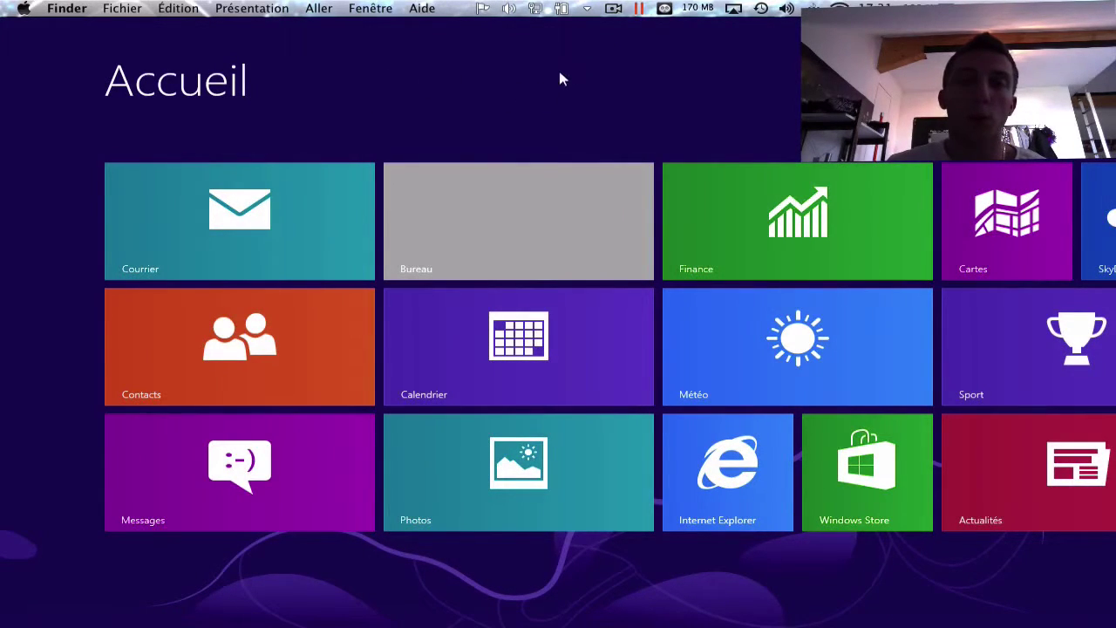
Step: Leave Coherence mode and shift the Windows 8 virtual machine window so it fits on the Mac desktop
{"action": "left_click", "coordinate": [643, 8]}
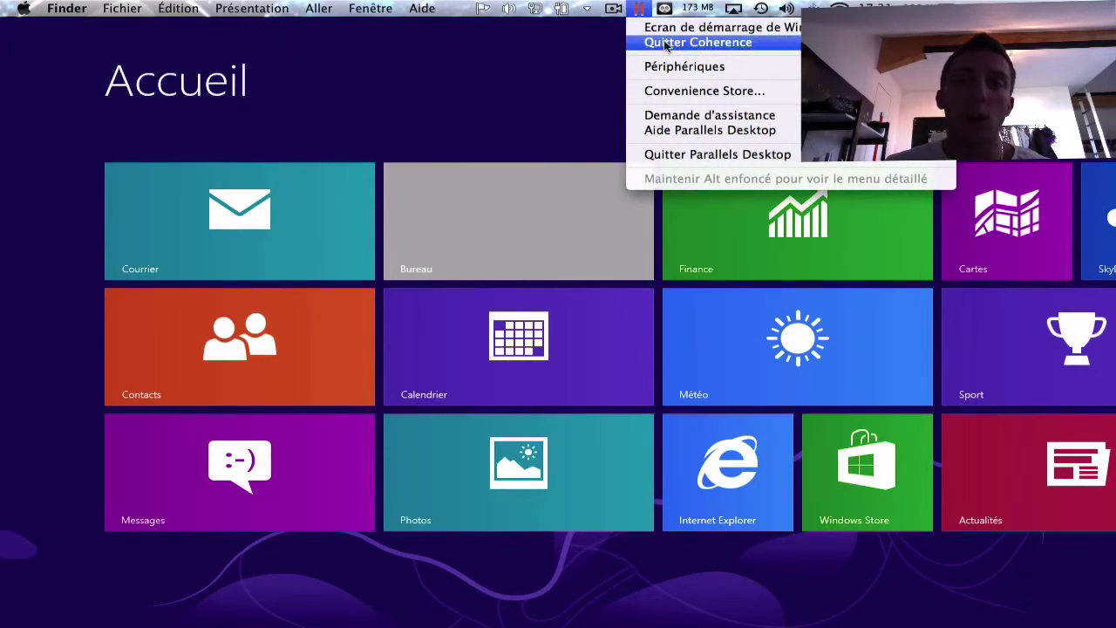
{"action": "left_click", "coordinate": [667, 45]}
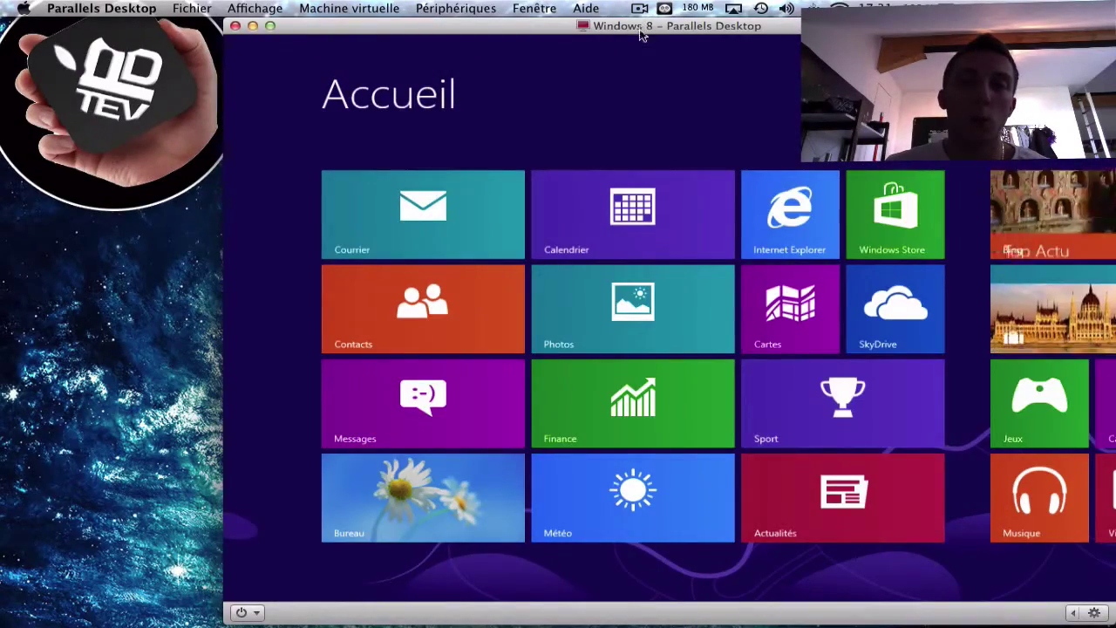
{"action": "left_click_drag", "start_coordinate": [643, 34], "coordinate": [524, 34]}
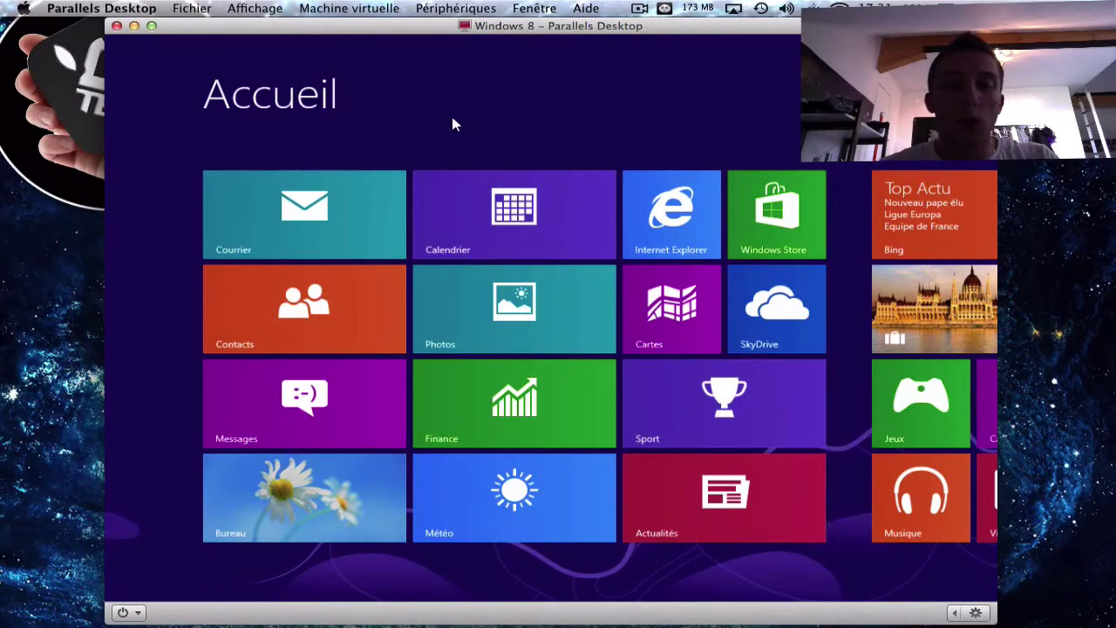
Step: Add a second Mac desktop space, move the Windows 8 window onto Bureau 2, and switch to that space
{"action": "key", "text": "ctrl+Up"}
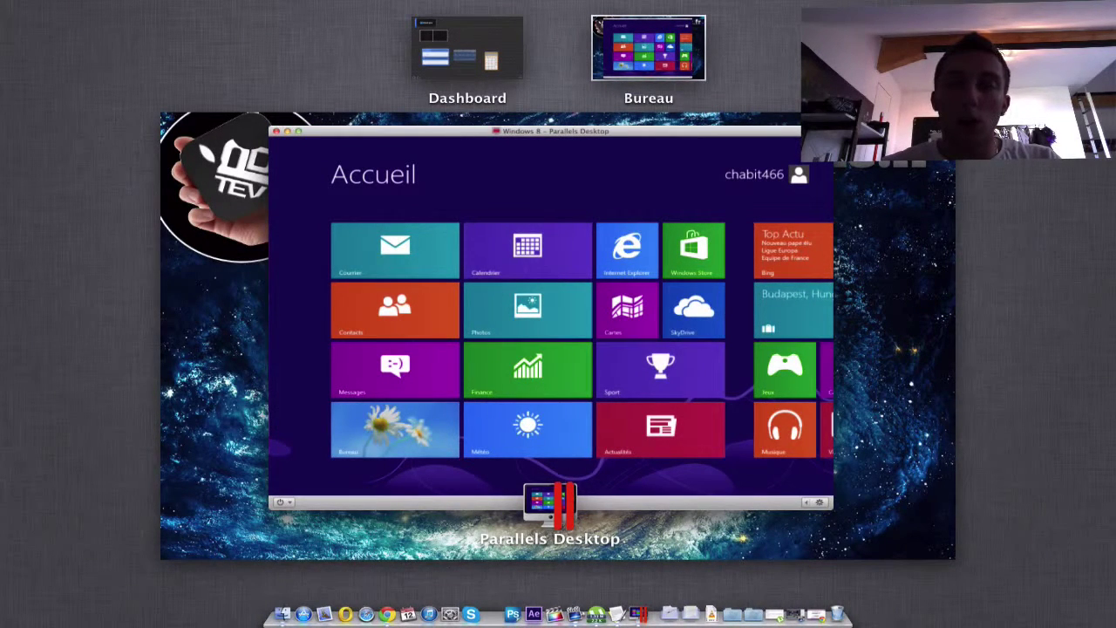
{"action": "left_click", "coordinate": [1090, 43]}
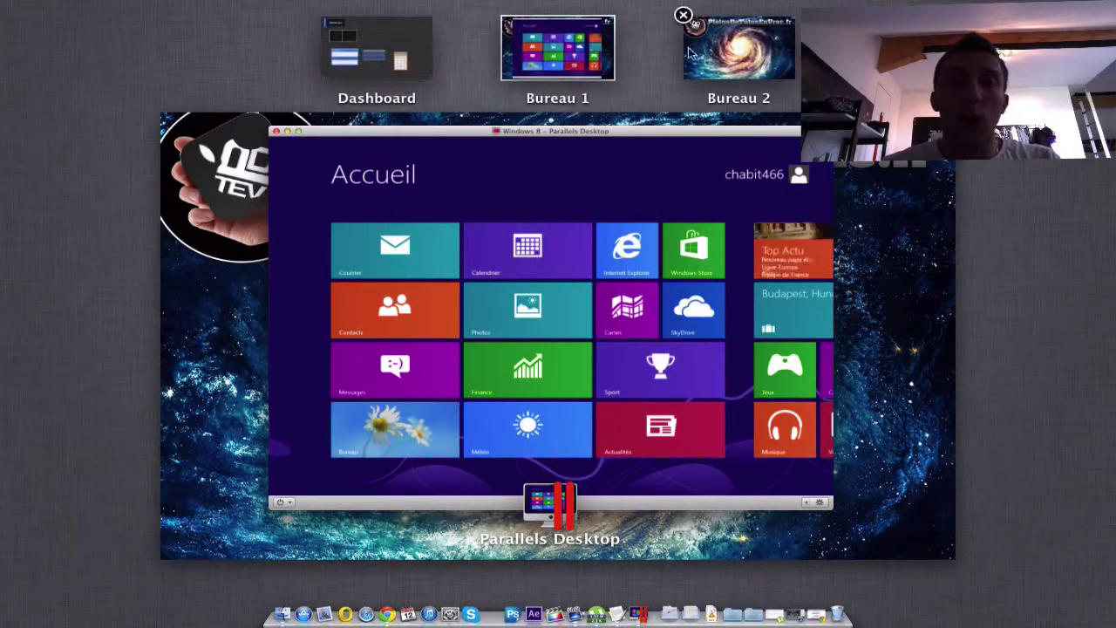
{"action": "left_click_drag", "start_coordinate": [588, 184], "coordinate": [757, 35]}
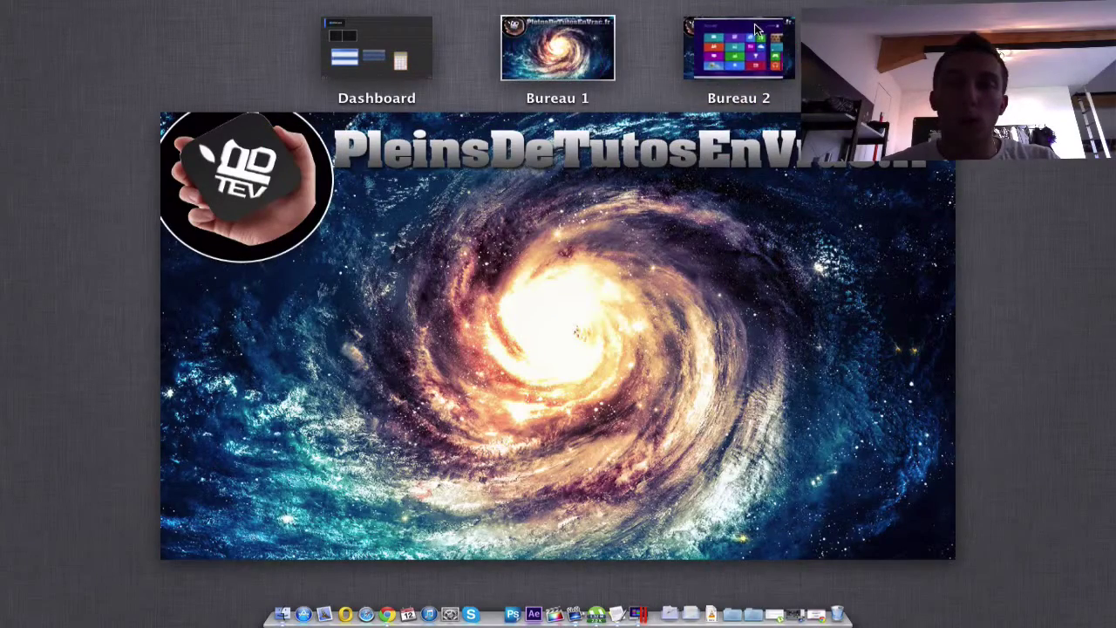
{"action": "left_click", "coordinate": [758, 33]}
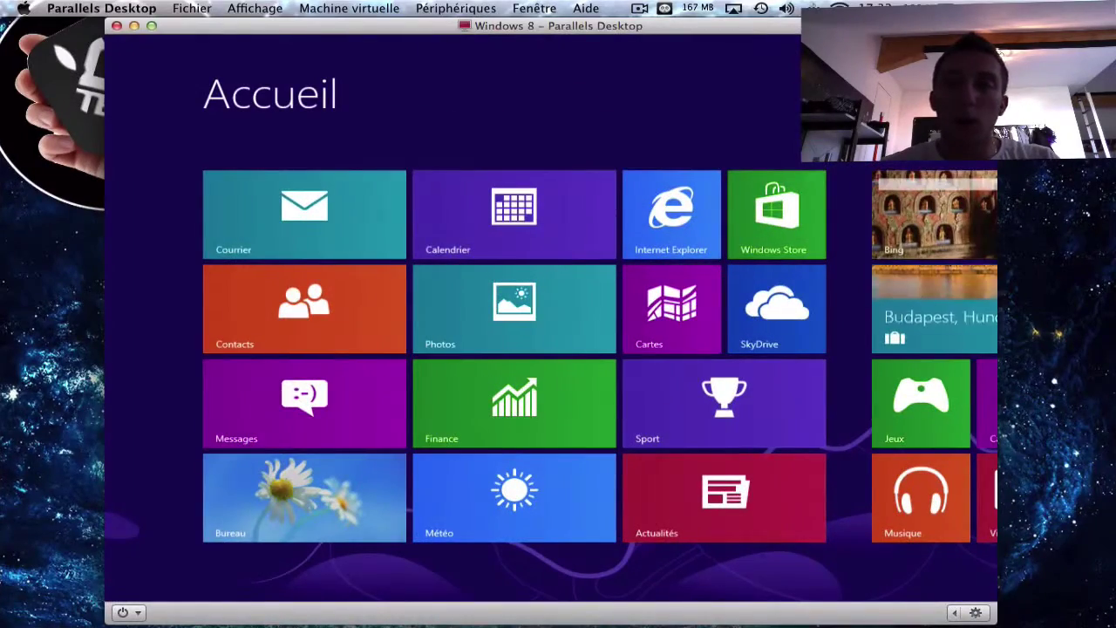
Step: Put the Windows 8 virtual machine in full screen and open the Windows desktop from its start screen
{"action": "key", "text": "ctrl+super+f"}
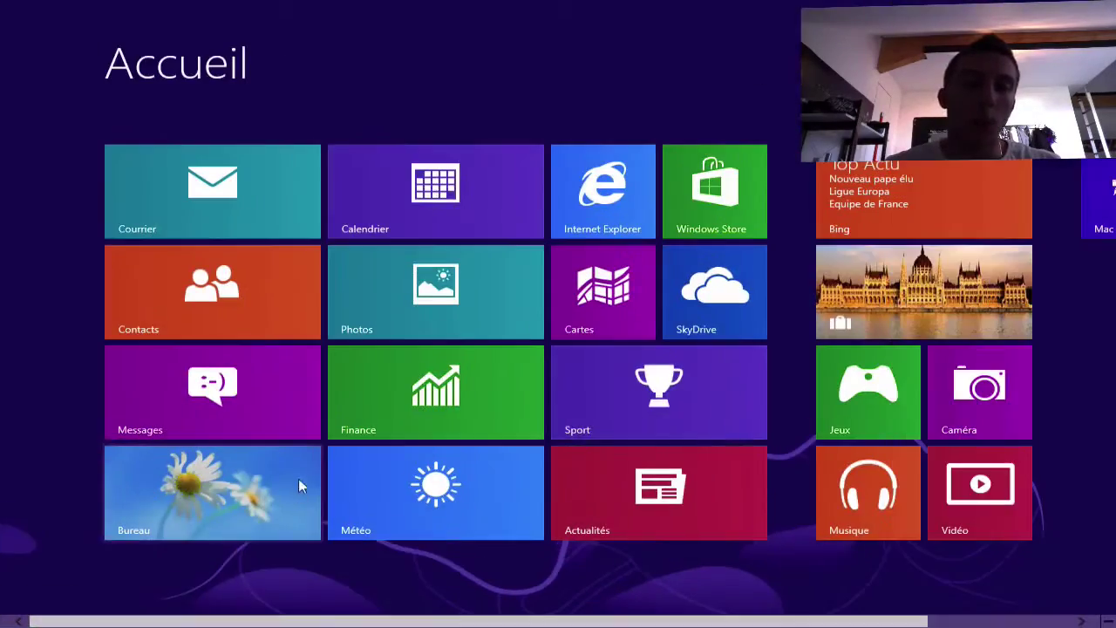
{"action": "left_click", "coordinate": [207, 495]}
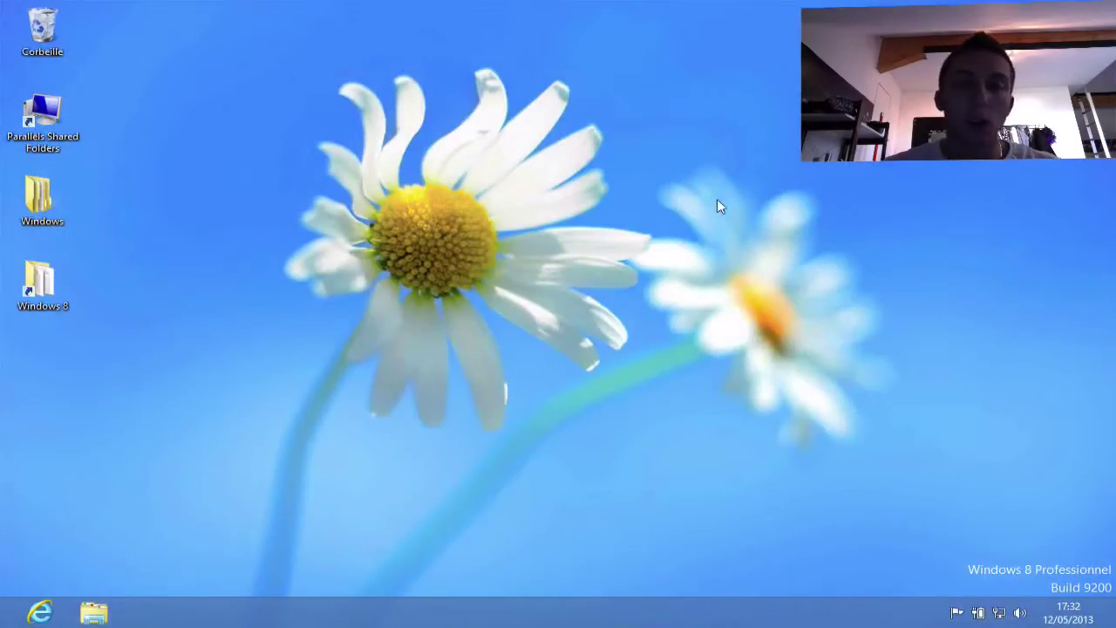
Step: Switch back and forth between the neighbouring Mac space and the full-screen Windows desktop
{"action": "key", "text": "ctrl+Left"}
{"action": "key", "text": "ctrl+Right"}
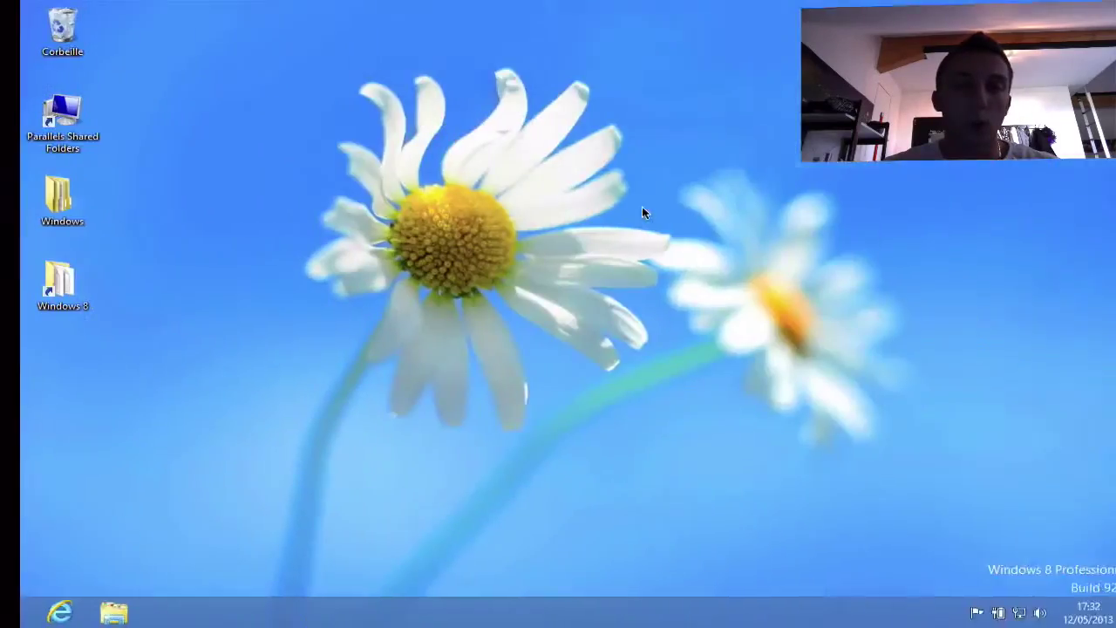
{"action": "key", "text": "ctrl+Left"}
{"action": "key", "text": "ctrl+Right"}
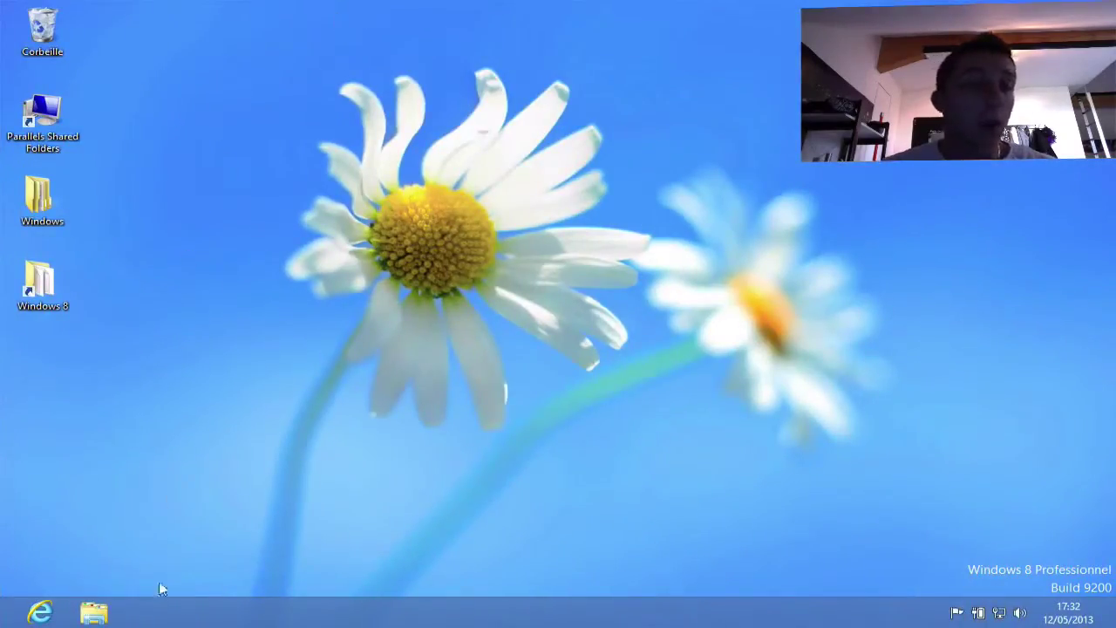
{"action": "mouse_move", "coordinate": [1, 625]}
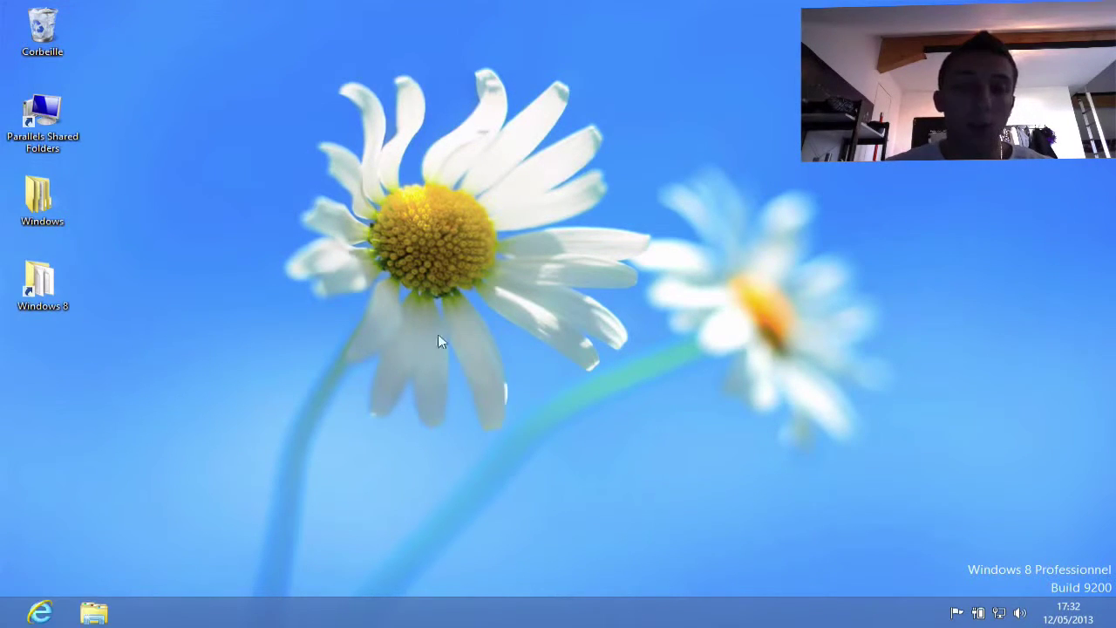
Step: Open the PC settings, check the Personnaliser and Activation de Windows pages, and return to the Windows desktop
{"action": "mouse_move", "coordinate": [1115, 627]}
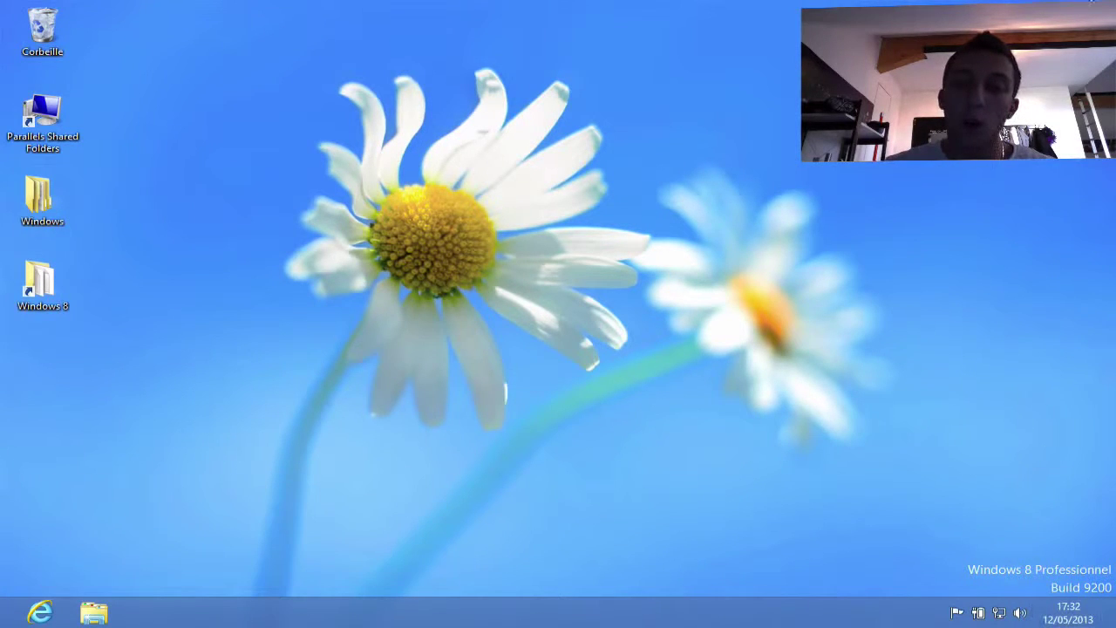
{"action": "mouse_move", "coordinate": [1115, 0]}
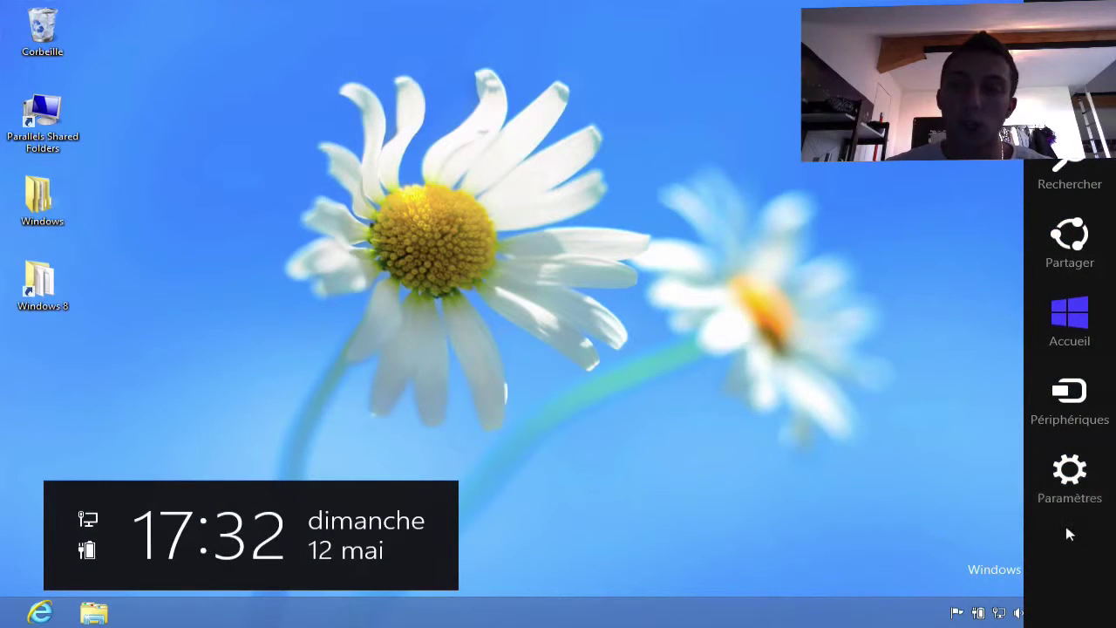
{"action": "left_click", "coordinate": [1068, 482]}
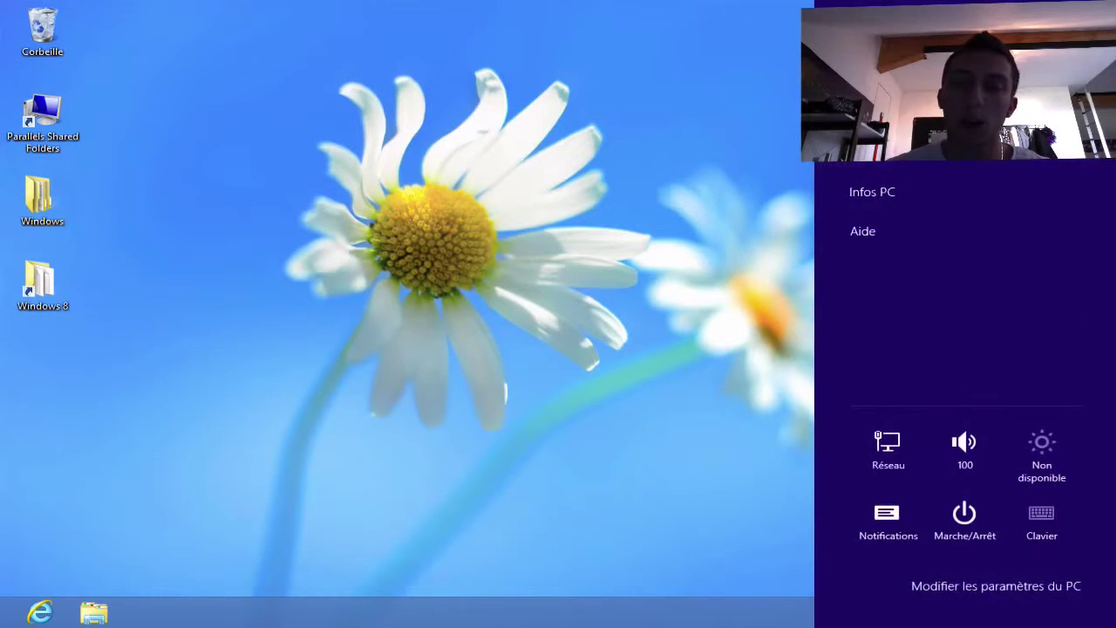
{"action": "left_click", "coordinate": [907, 585]}
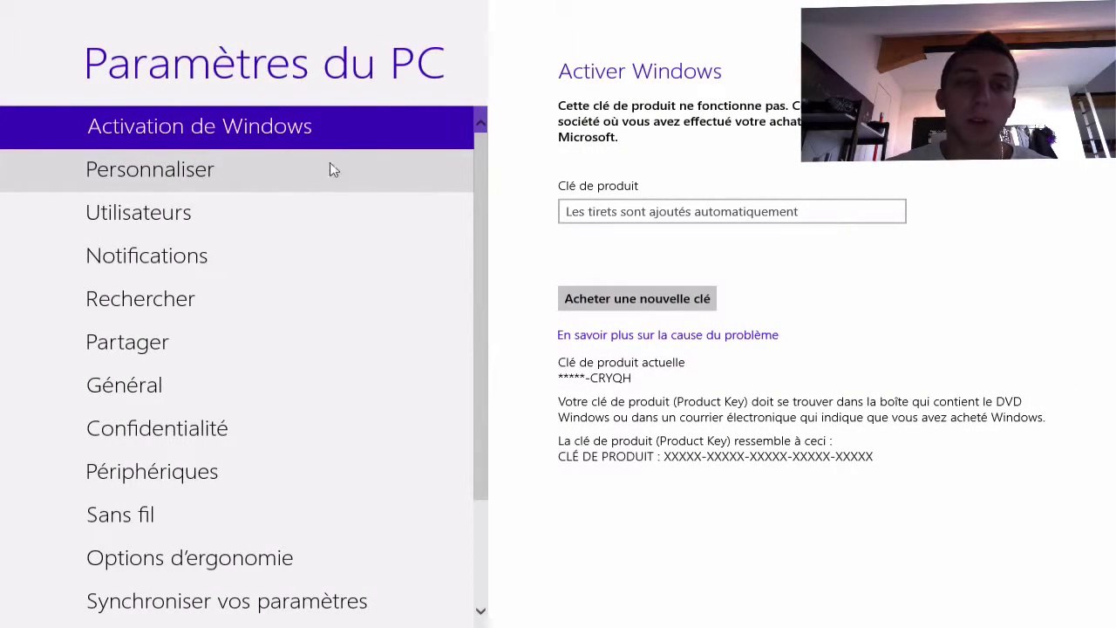
{"action": "left_click", "coordinate": [272, 170]}
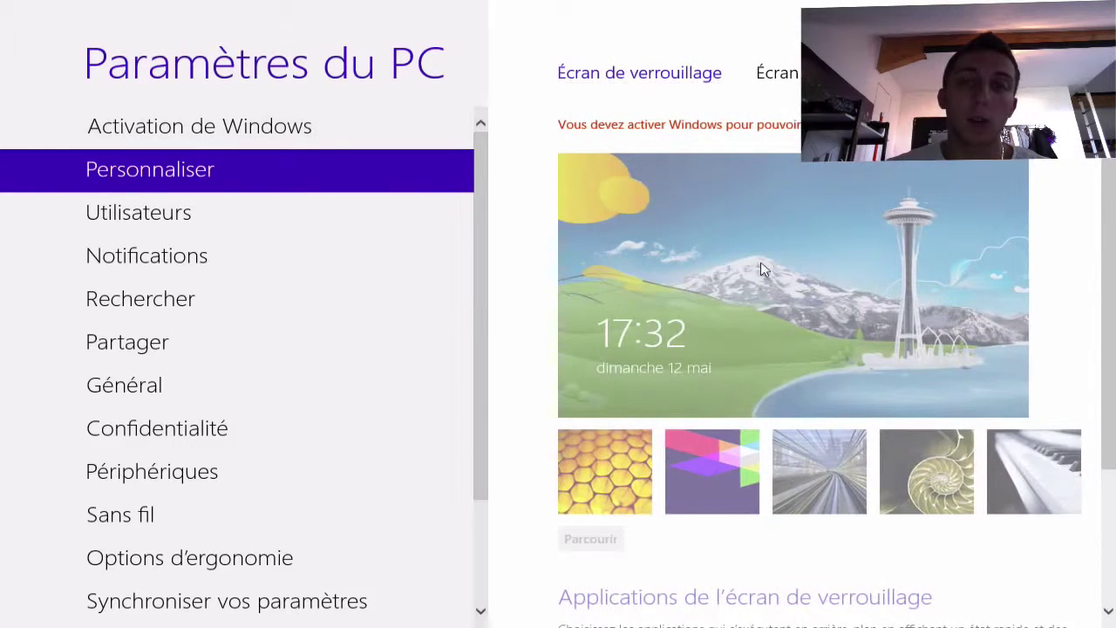
{"action": "left_click", "coordinate": [220, 123]}
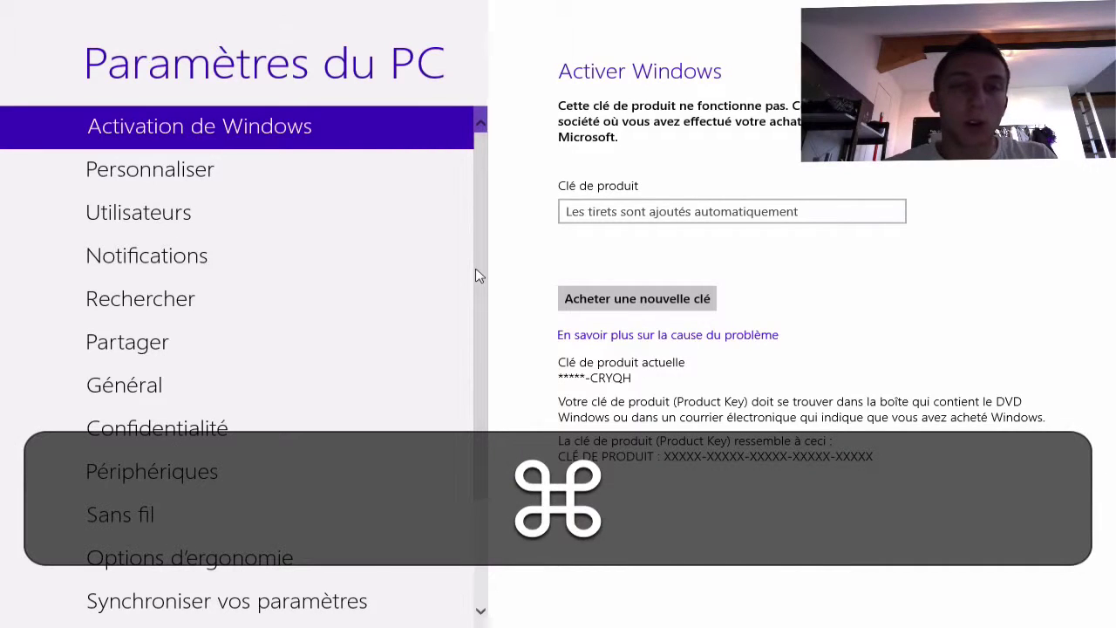
{"action": "key", "text": "super+q"}
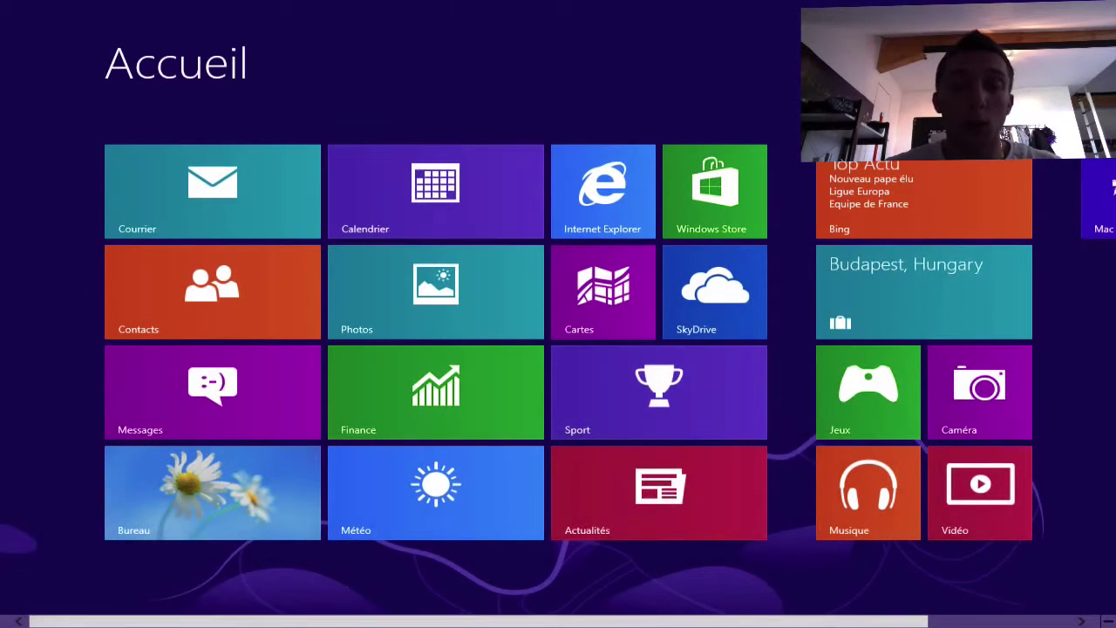
{"action": "left_click", "coordinate": [162, 493]}
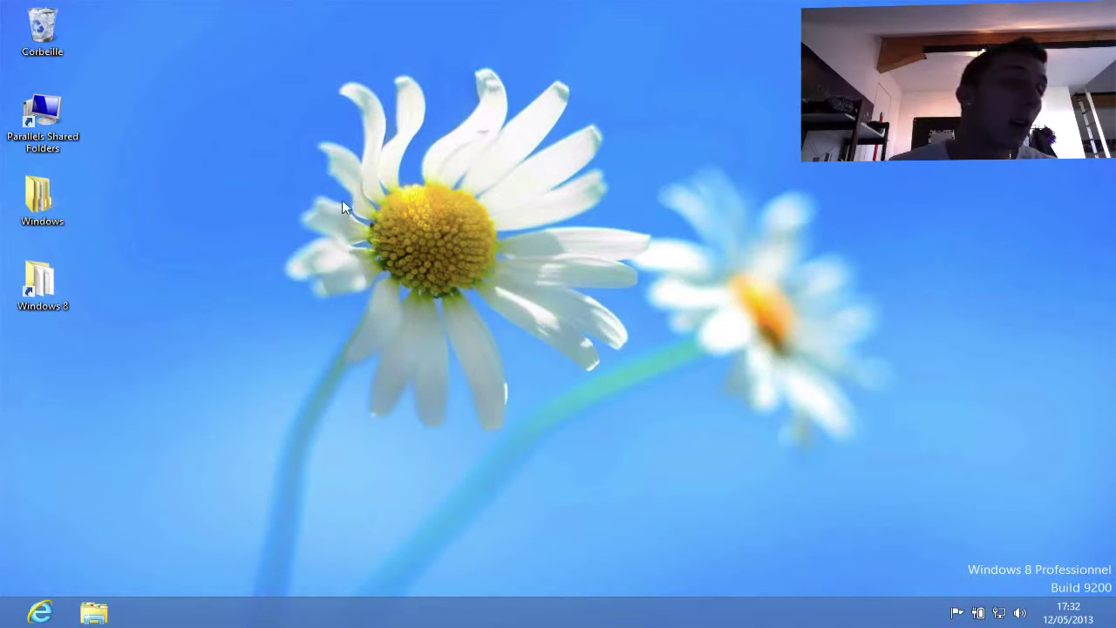
{"action": "left_click", "coordinate": [67, 280]}
{"action": "double_click", "coordinate": [72, 282]}
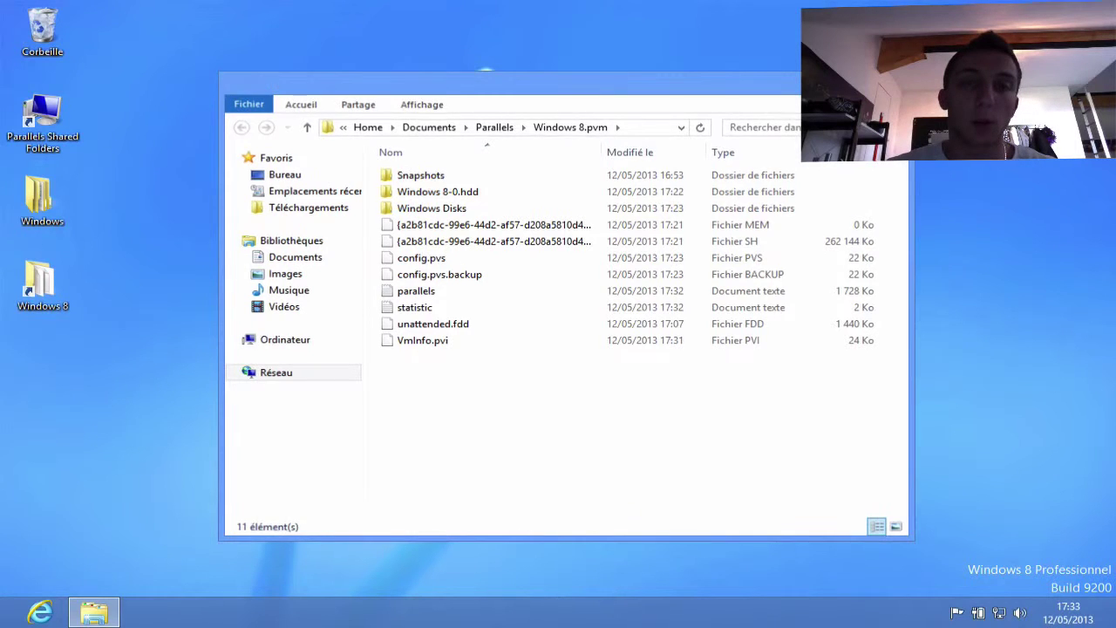
{"action": "left_click", "coordinate": [893, 81]}
Step: Run P8_v25 from the Windows 8-Pro-Final crack folder inside the desktop's Windows folder and authorise it to make changes
{"action": "double_click", "coordinate": [24, 202]}
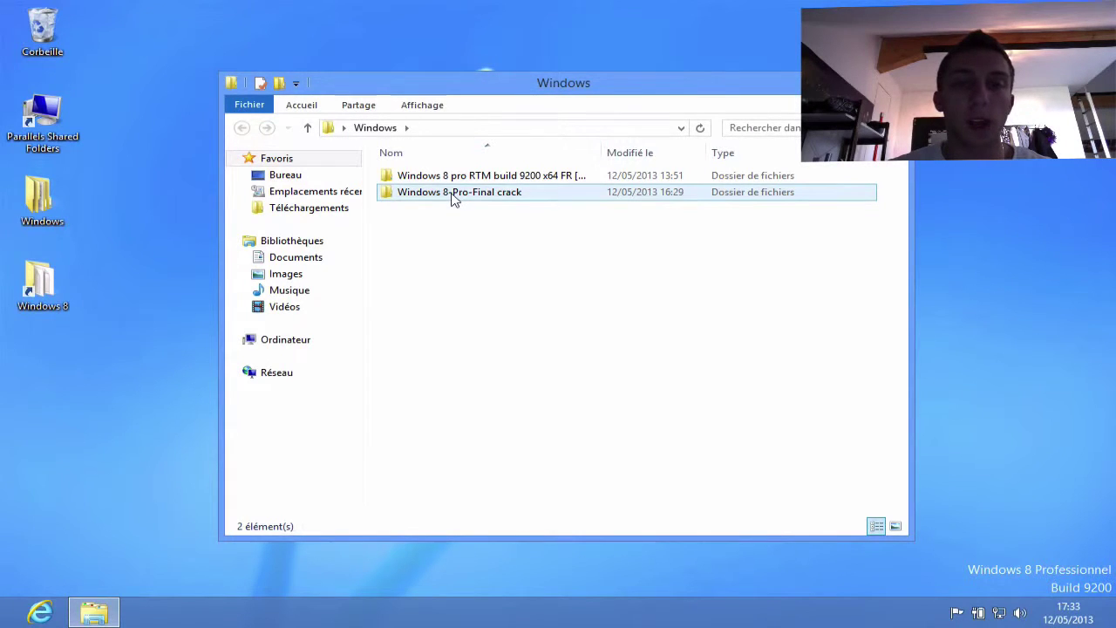
{"action": "left_click", "coordinate": [453, 197]}
{"action": "double_click", "coordinate": [454, 197]}
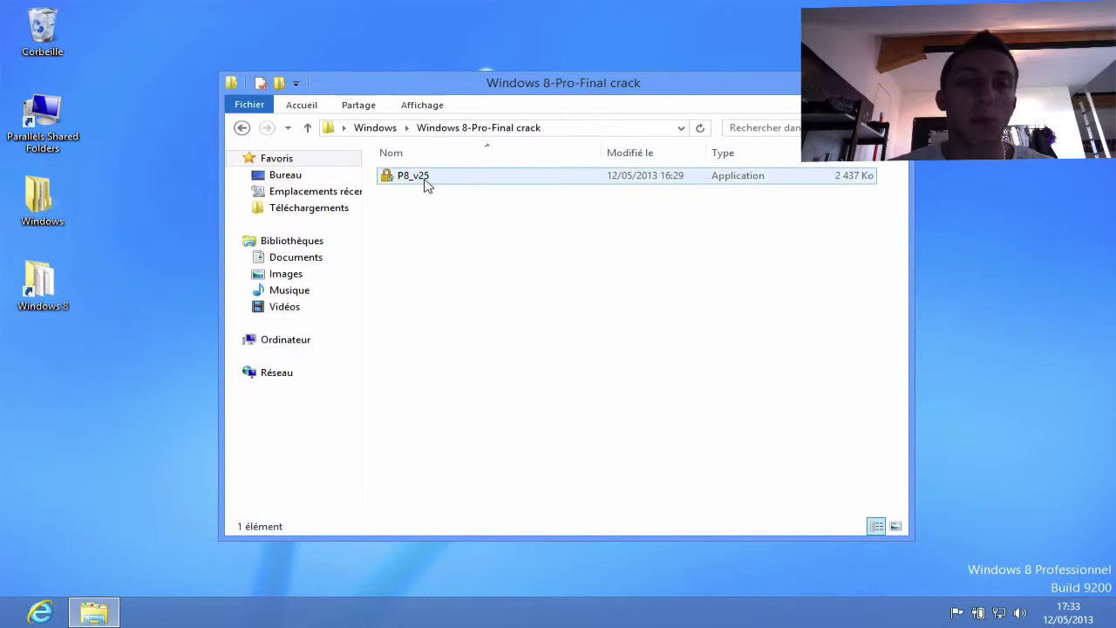
{"action": "double_click", "coordinate": [438, 179]}
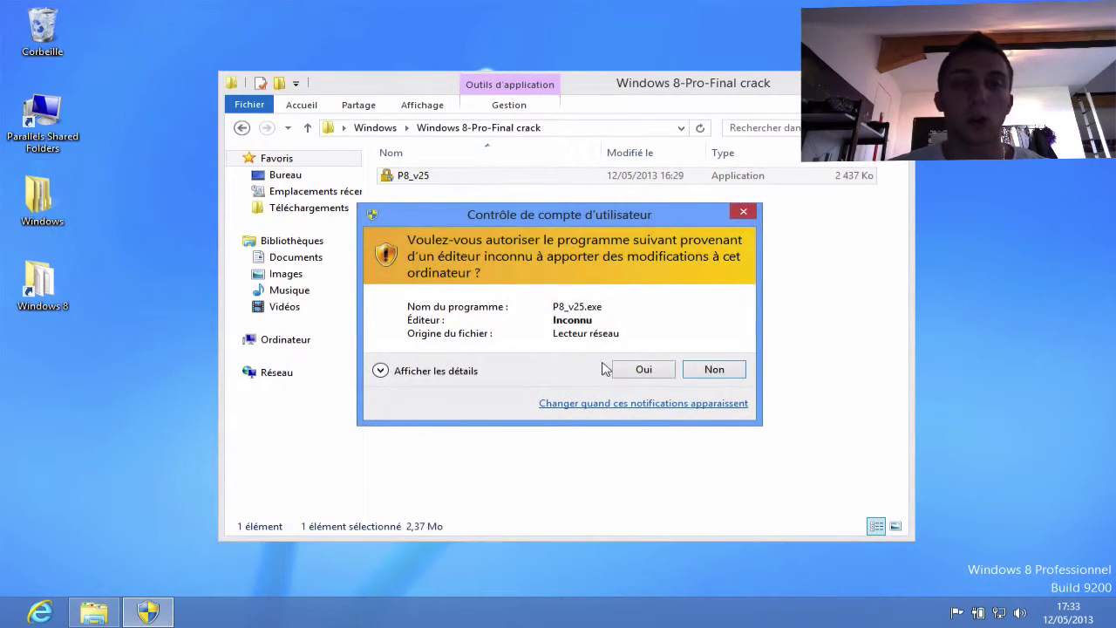
{"action": "left_click", "coordinate": [645, 372]}
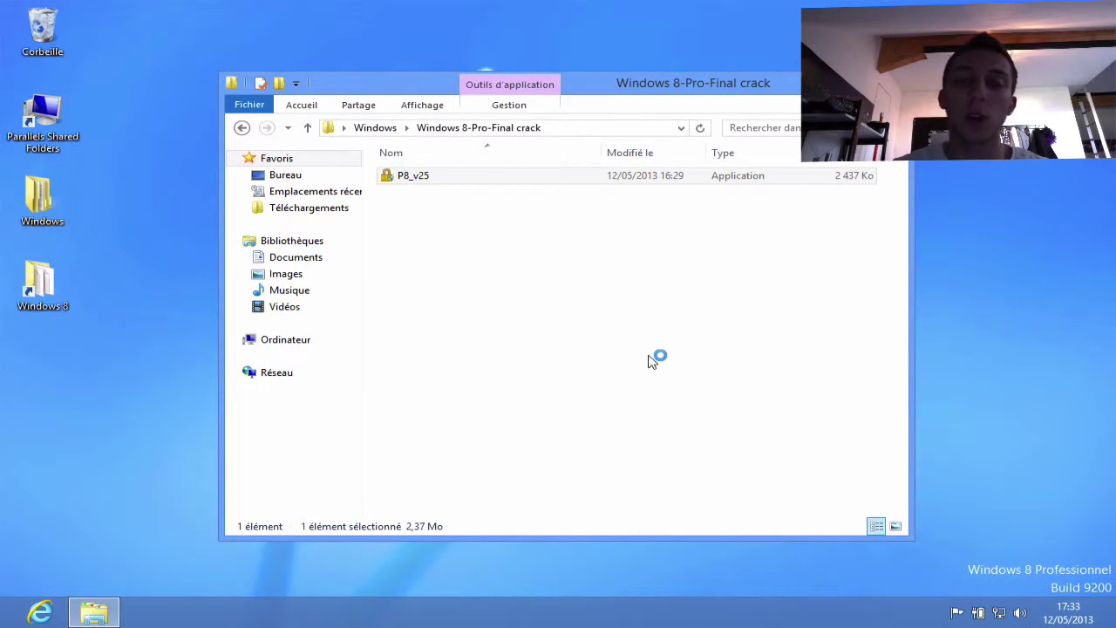
Step: Look over the start screen tiles, open the Windows desktop, and dismiss the Windows Script Host message
{"action": "key", "text": "super"}
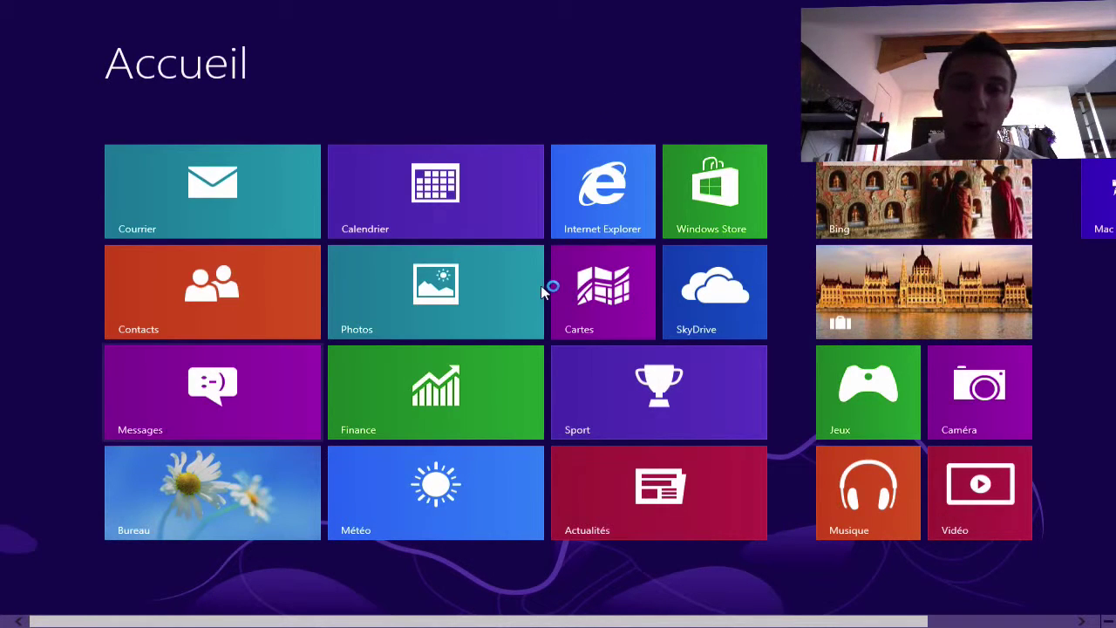
{"action": "scroll", "coordinate": [546, 283], "scroll_direction": "down", "scroll_amount": 2}
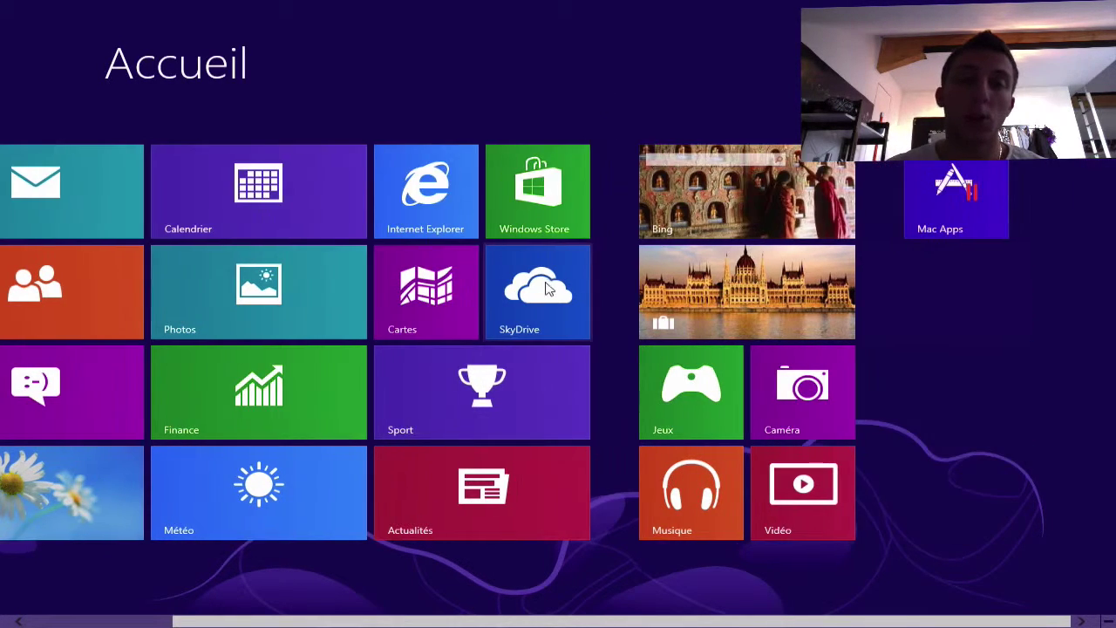
{"action": "scroll", "coordinate": [535, 297], "scroll_direction": "up", "scroll_amount": 2}
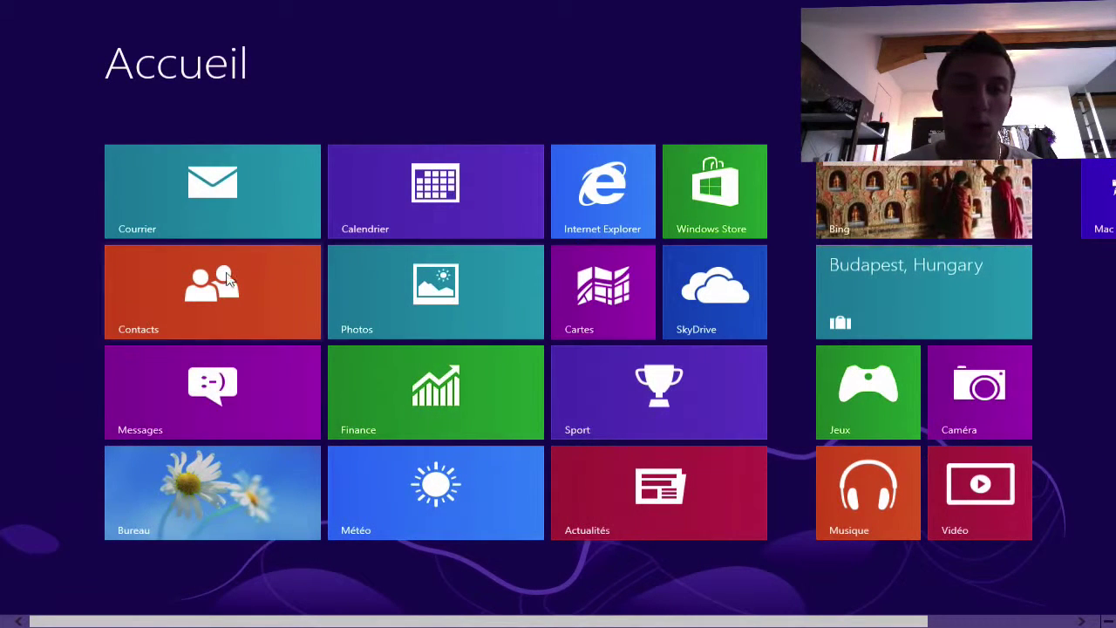
{"action": "left_click", "coordinate": [281, 504]}
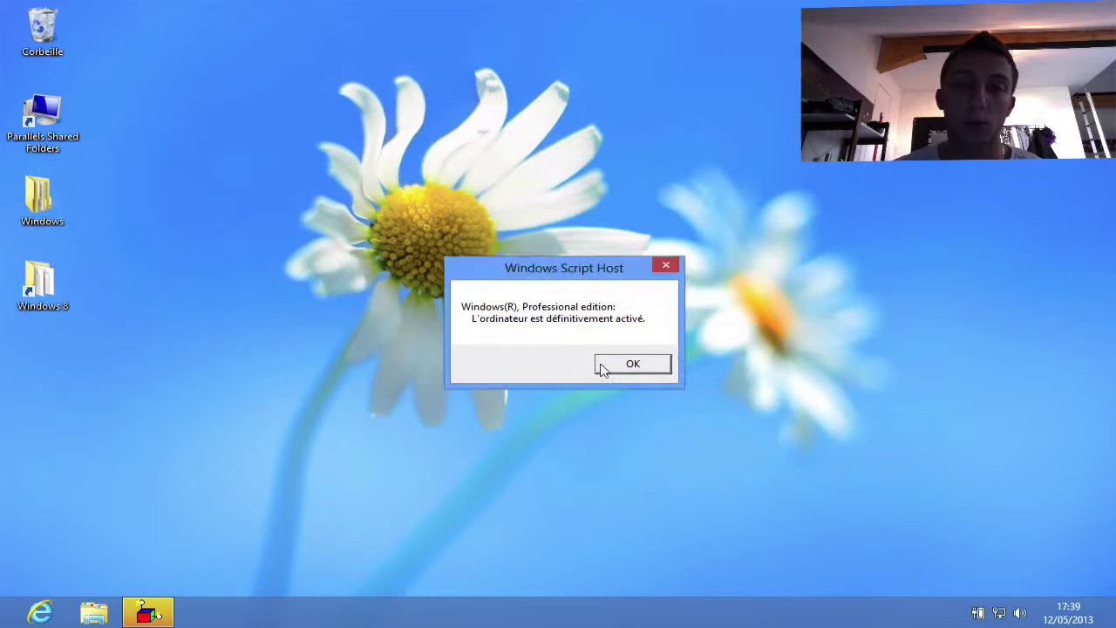
{"action": "left_click", "coordinate": [615, 367]}
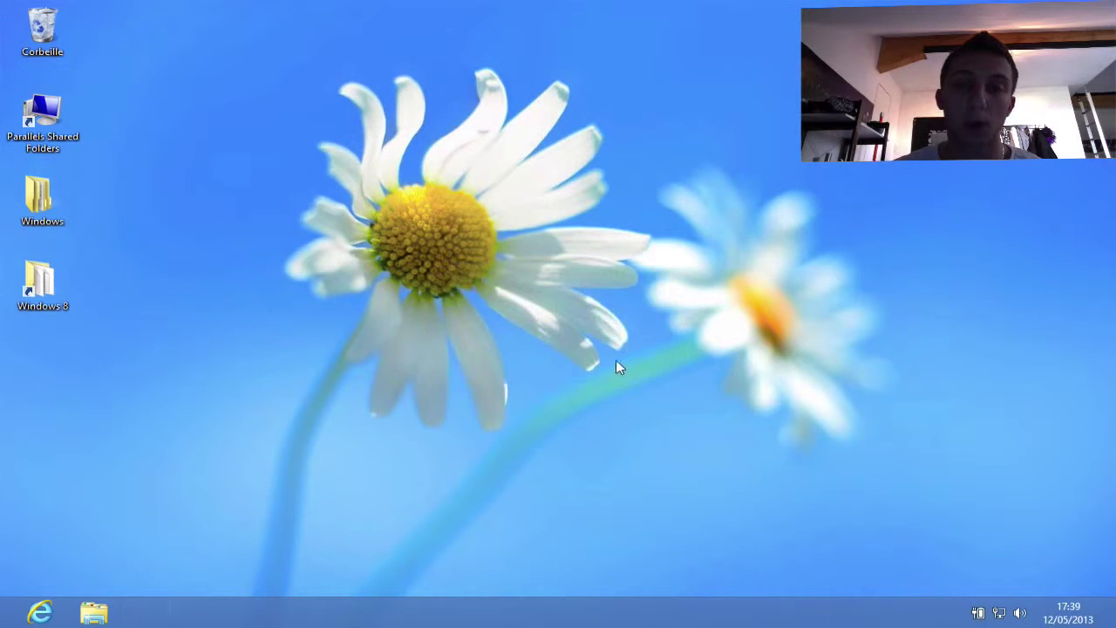
Step: Open the PC settings and set the lock screen picture to the coloured geometric shapes image
{"action": "mouse_move", "coordinate": [1114, 626]}
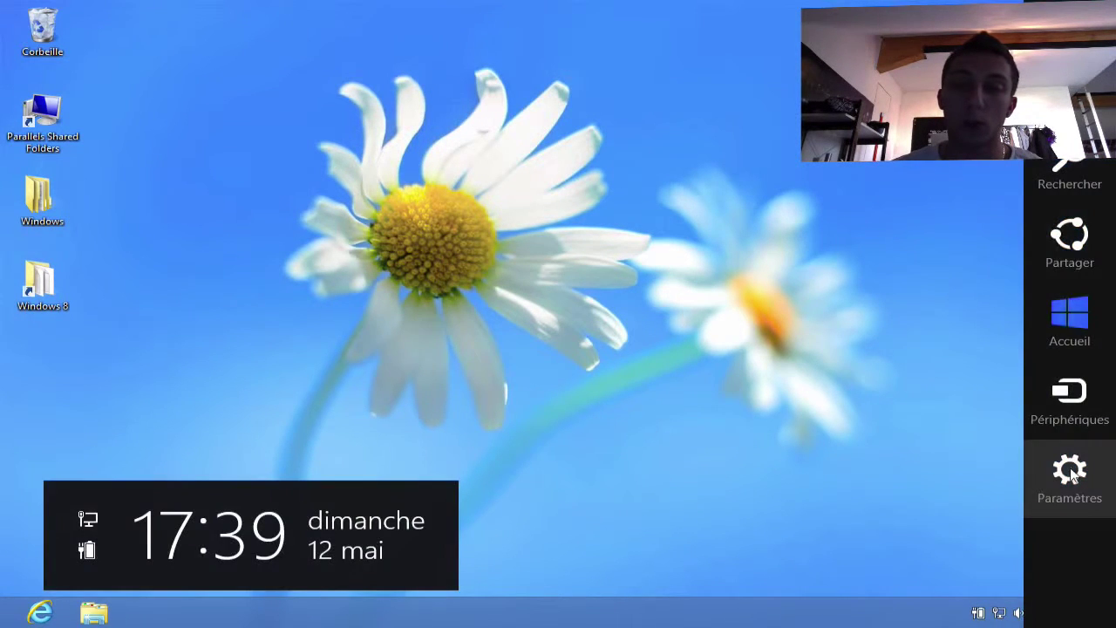
{"action": "left_click", "coordinate": [1071, 474]}
{"action": "left_click", "coordinate": [959, 576]}
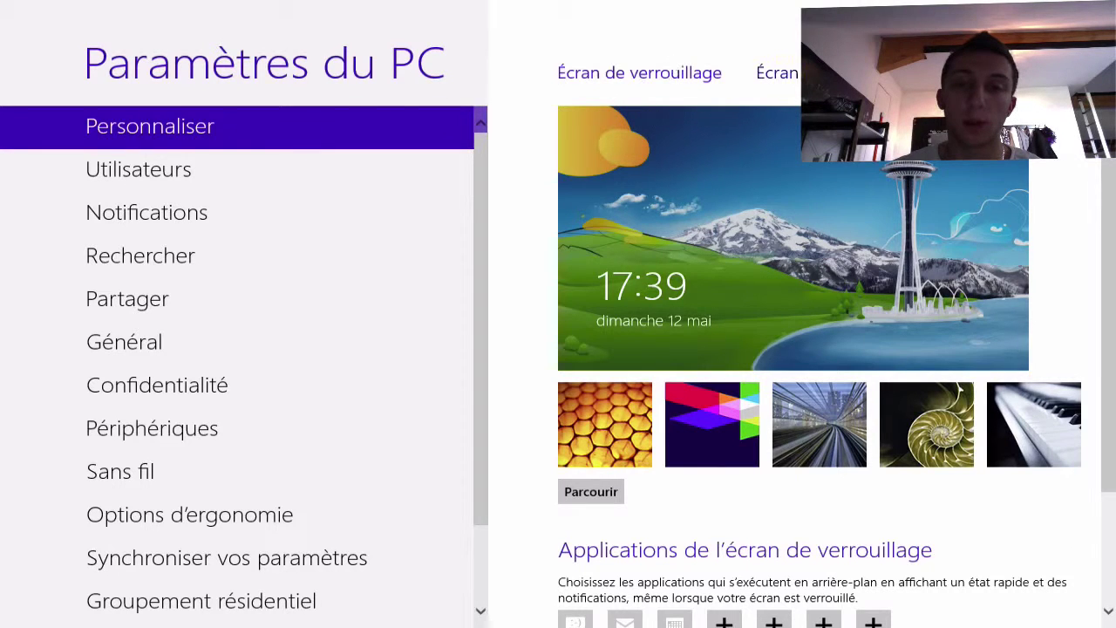
{"action": "scroll", "coordinate": [739, 306], "scroll_direction": "down", "scroll_amount": 2}
{"action": "scroll", "coordinate": [688, 346], "scroll_direction": "up", "scroll_amount": 2}
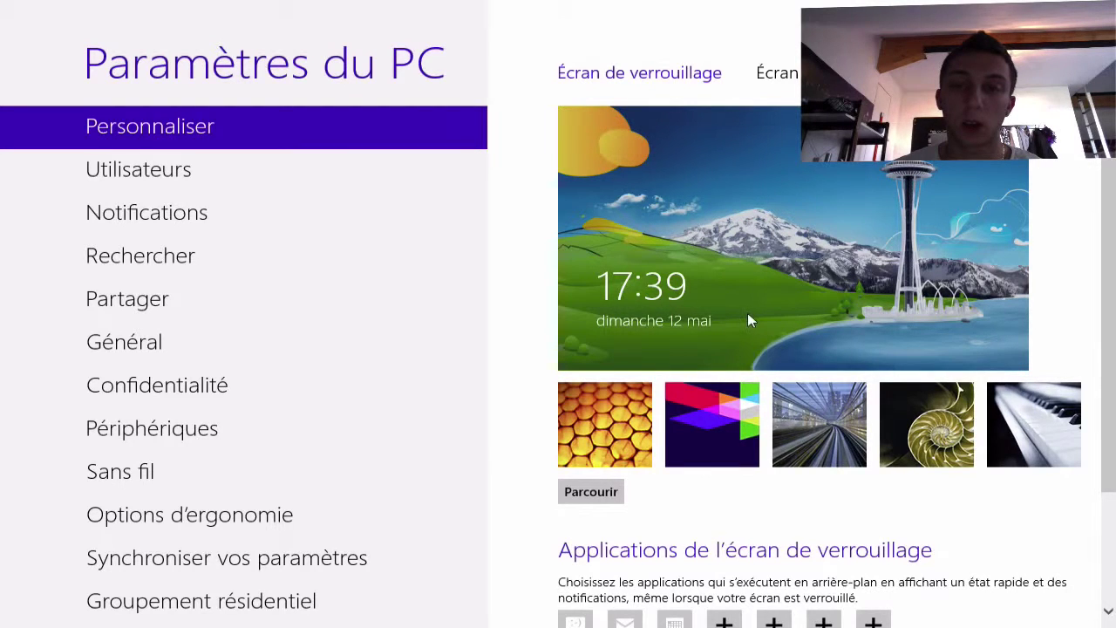
{"action": "left_click", "coordinate": [787, 408]}
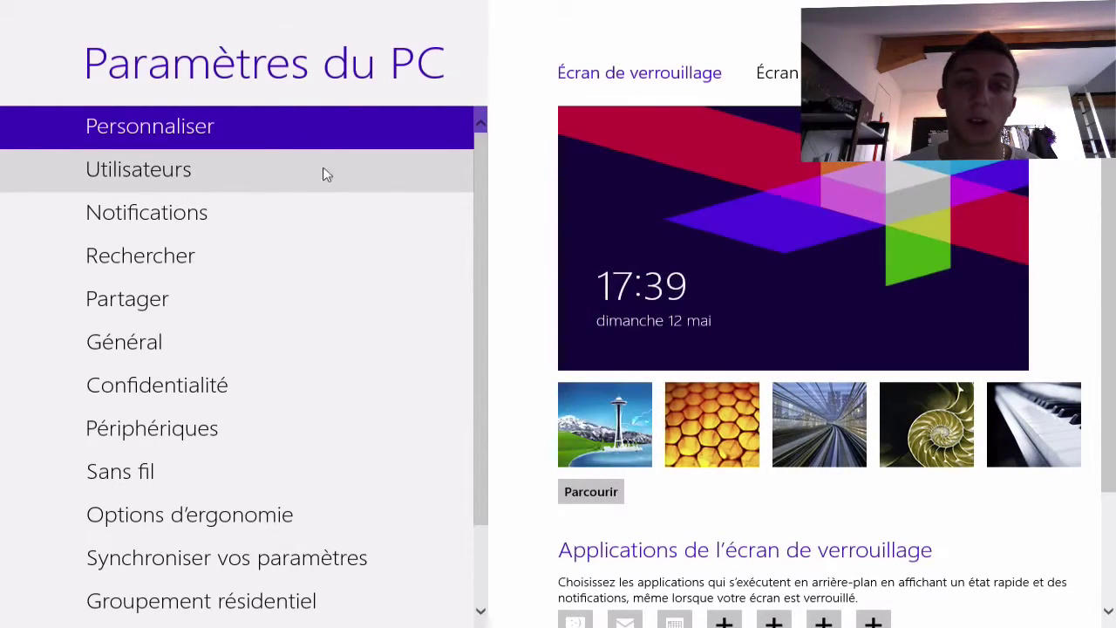
Step: View the Utilisateurs page of the PC settings and look through the remaining settings categories
{"action": "left_click", "coordinate": [139, 169]}
{"action": "scroll", "coordinate": [192, 424], "scroll_direction": "down", "scroll_amount": 2}
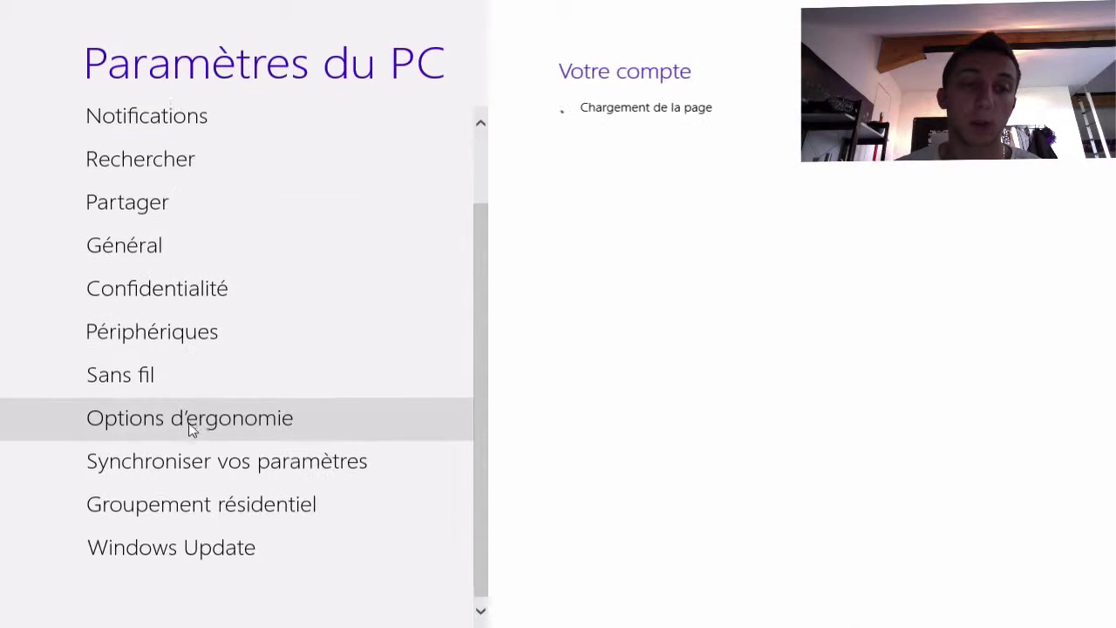
{"action": "scroll", "coordinate": [192, 433], "scroll_direction": "up", "scroll_amount": 2}
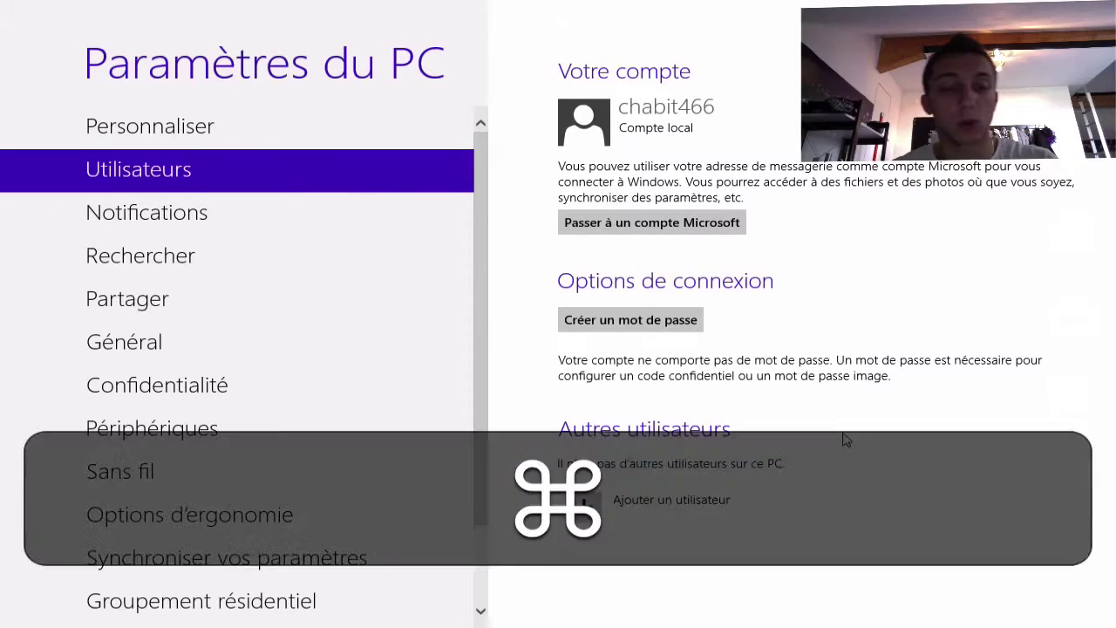
Step: Leave the PC settings, open the Windows desktop, and switch to the neighbouring Mac space
{"action": "key", "text": "super+q"}
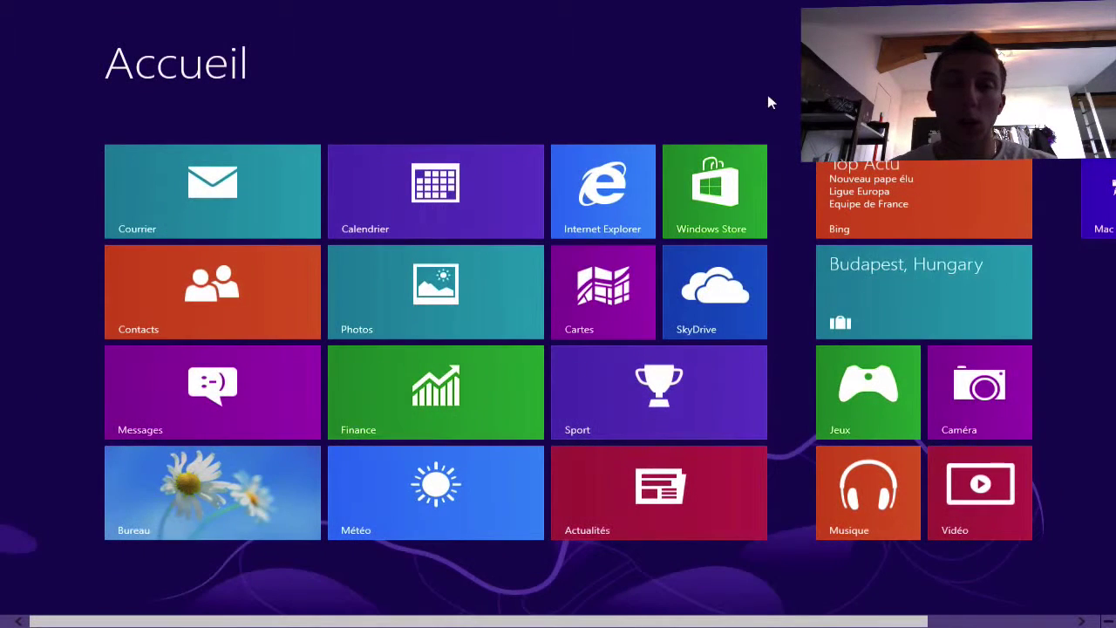
{"action": "left_click", "coordinate": [151, 512]}
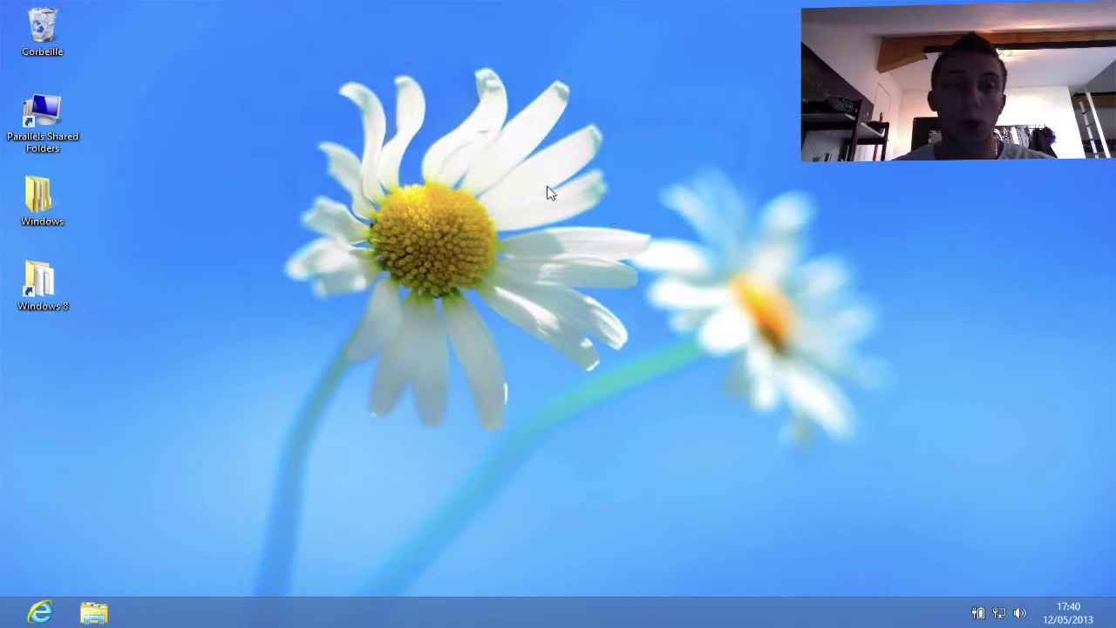
{"action": "key", "text": "ctrl+Left"}
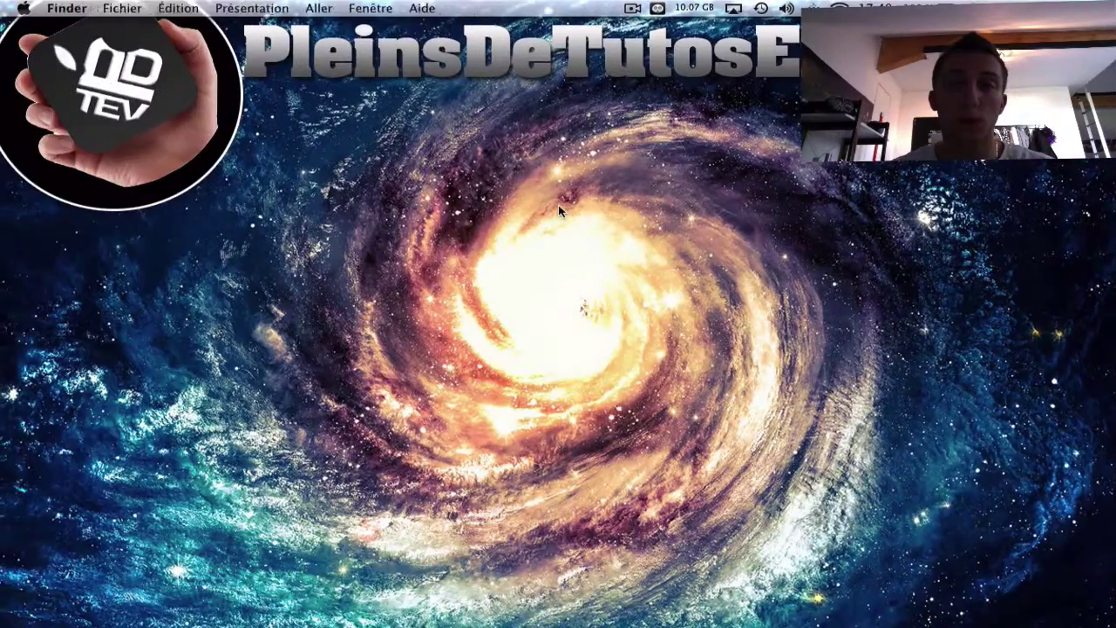